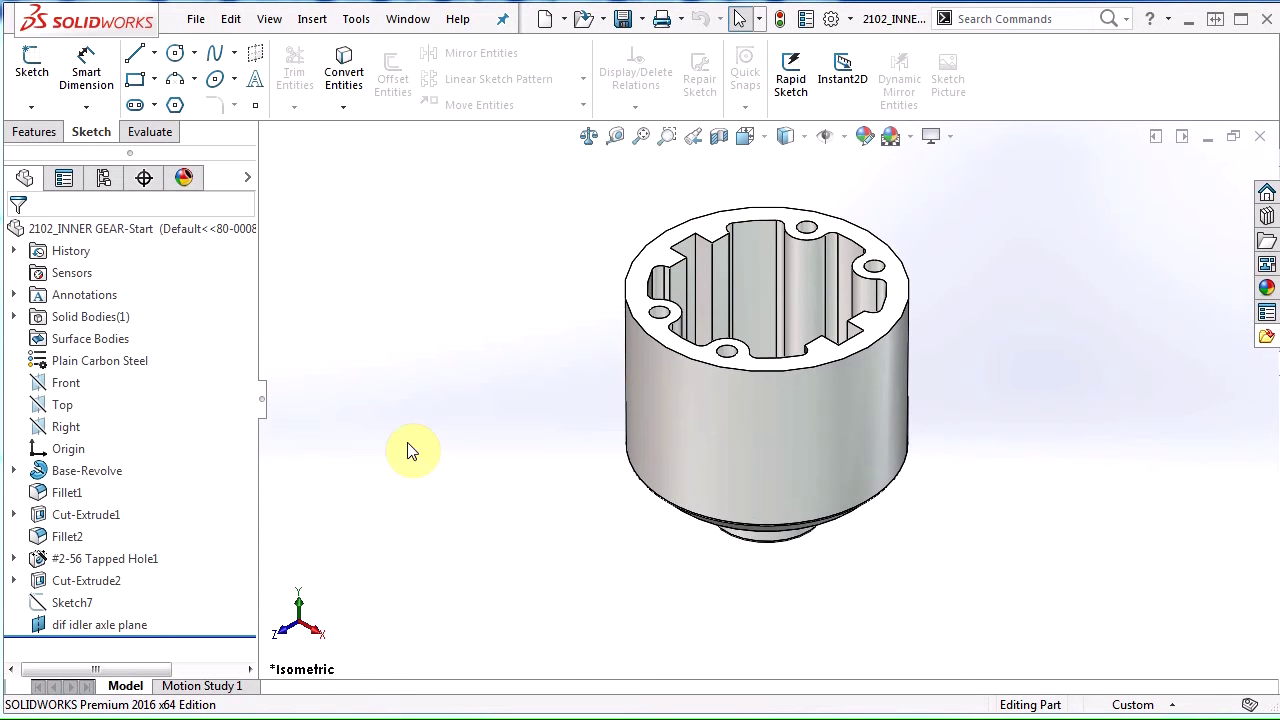
Use view gestures to turn the gear to right and top views, then back to isometric.
{"action": "mouse_move", "coordinate": [364, 370]}
{"action": "right_mouse_down"}
{"action": "mouse_move", "coordinate": [381, 381]}
{"action": "mouse_move", "coordinate": [383, 363]}
{"action": "mouse_move", "coordinate": [351, 372]}
{"action": "right_mouse_up"}
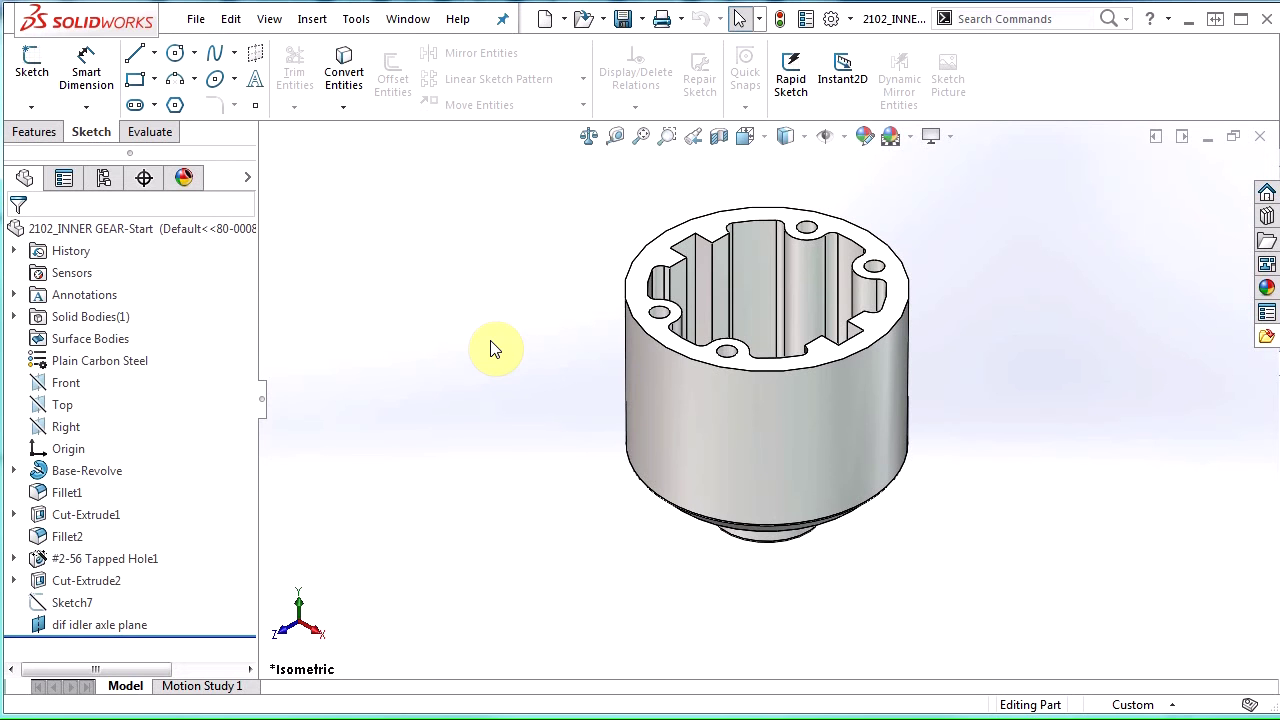
{"action": "right_click_drag", "start_coordinate": [493, 341], "coordinate": [513, 344]}
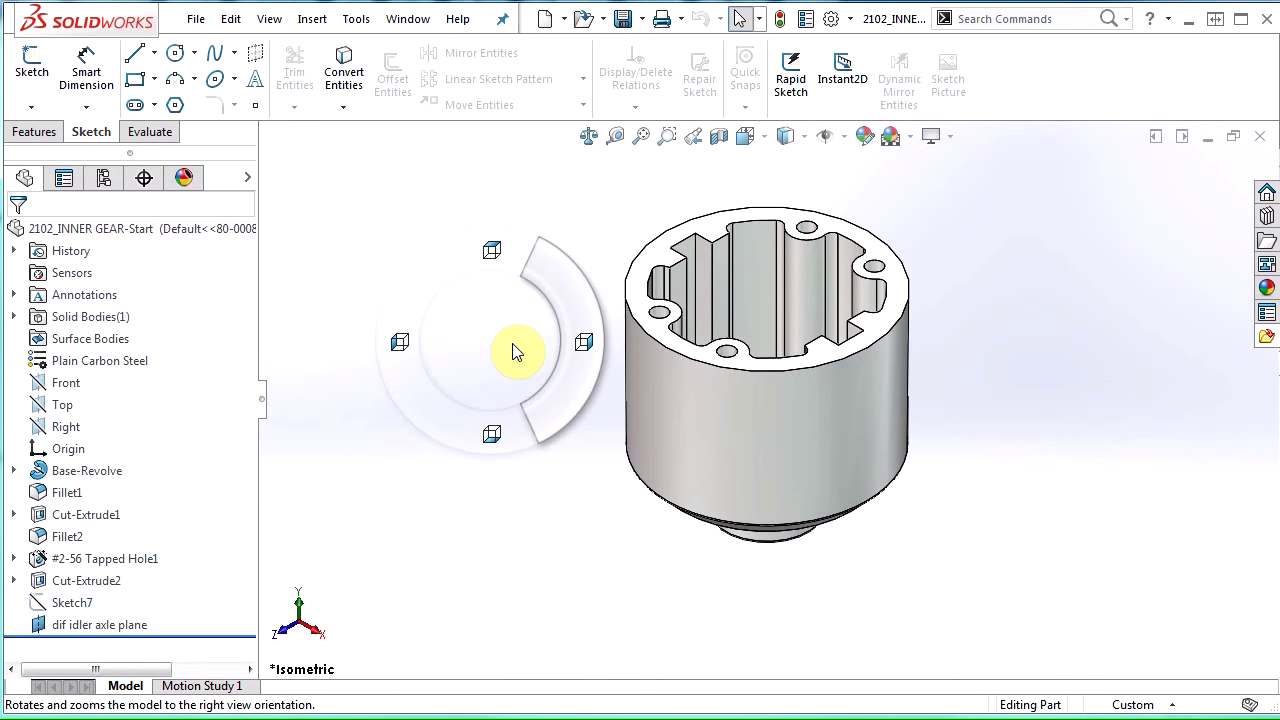
{"action": "mouse_move", "coordinate": [512, 352]}
{"action": "right_mouse_down"}
{"action": "mouse_move", "coordinate": [481, 345]}
{"action": "mouse_move", "coordinate": [489, 334]}
{"action": "mouse_move", "coordinate": [502, 345]}
{"action": "right_mouse_up"}
{"action": "right_click_drag", "start_coordinate": [502, 345], "coordinate": [557, 351]}
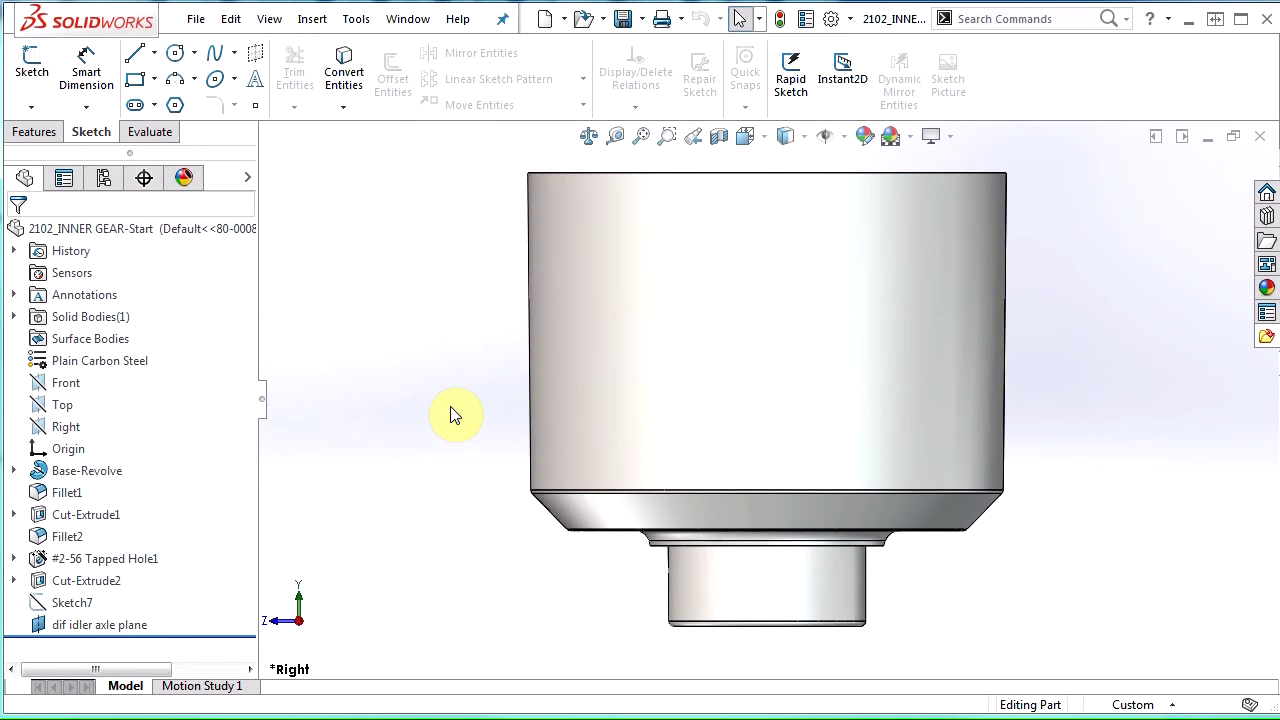
{"action": "right_click_drag", "start_coordinate": [420, 434], "coordinate": [438, 340]}
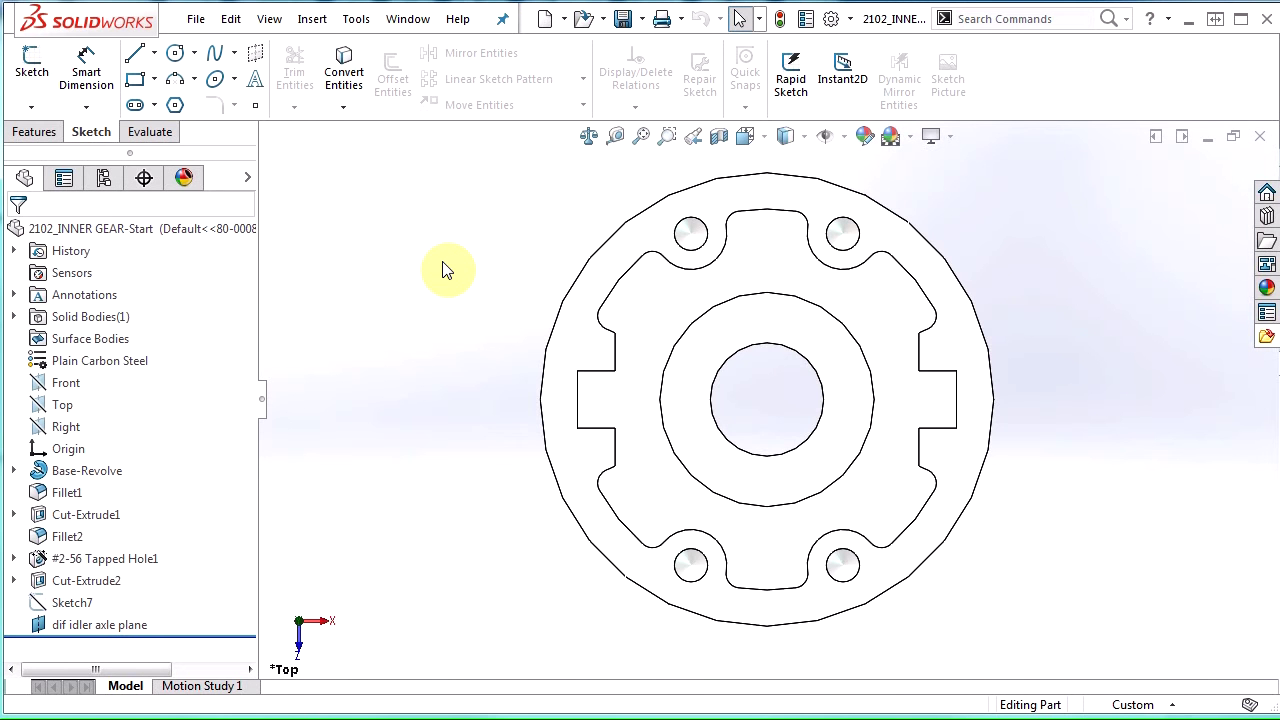
{"action": "key", "text": "ctrl+7"}
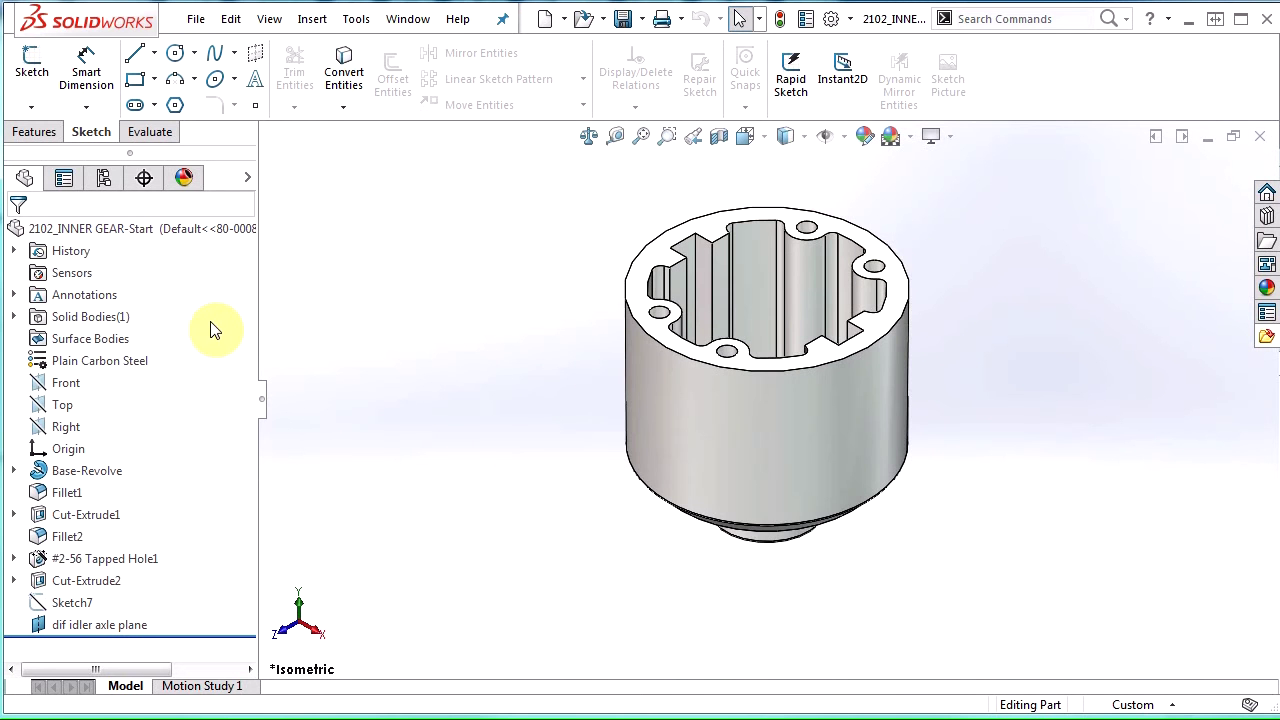
Edit the Base-Revolve sketch in Front view, try its sketch gestures, then switch to the TIE ROD assembly.
{"action": "left_click", "coordinate": [111, 467]}
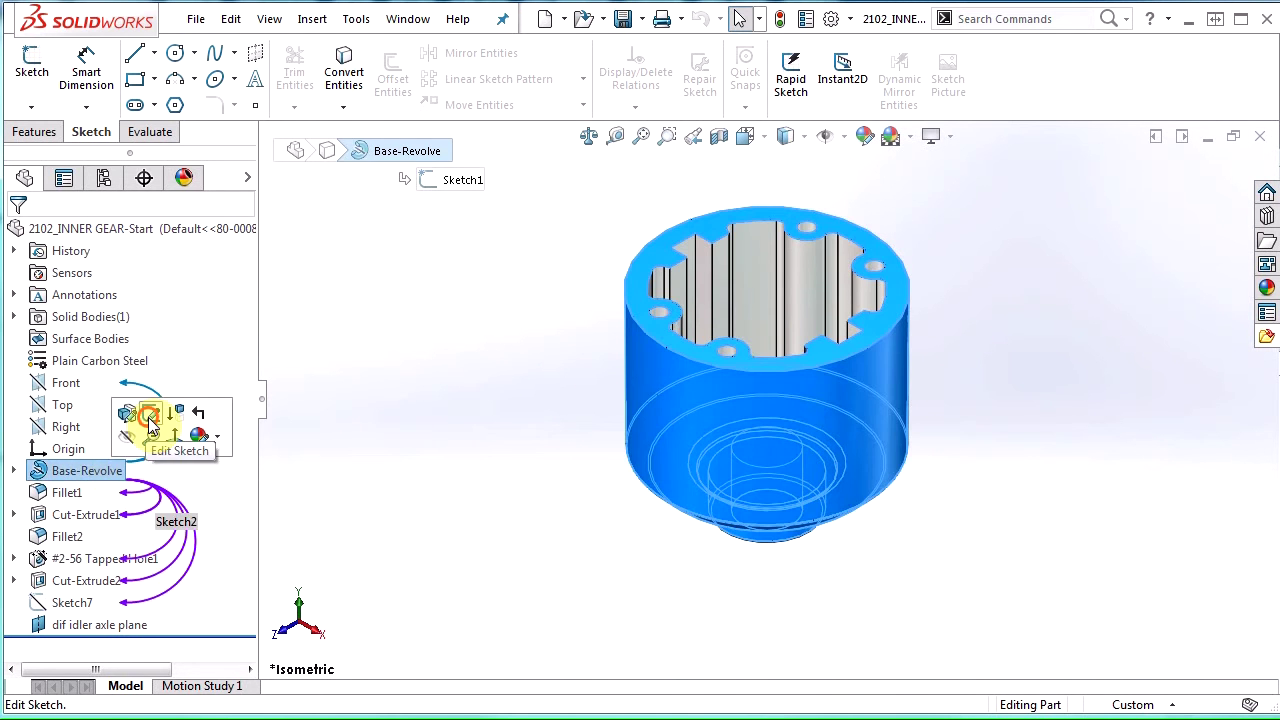
{"action": "left_click", "coordinate": [150, 424]}
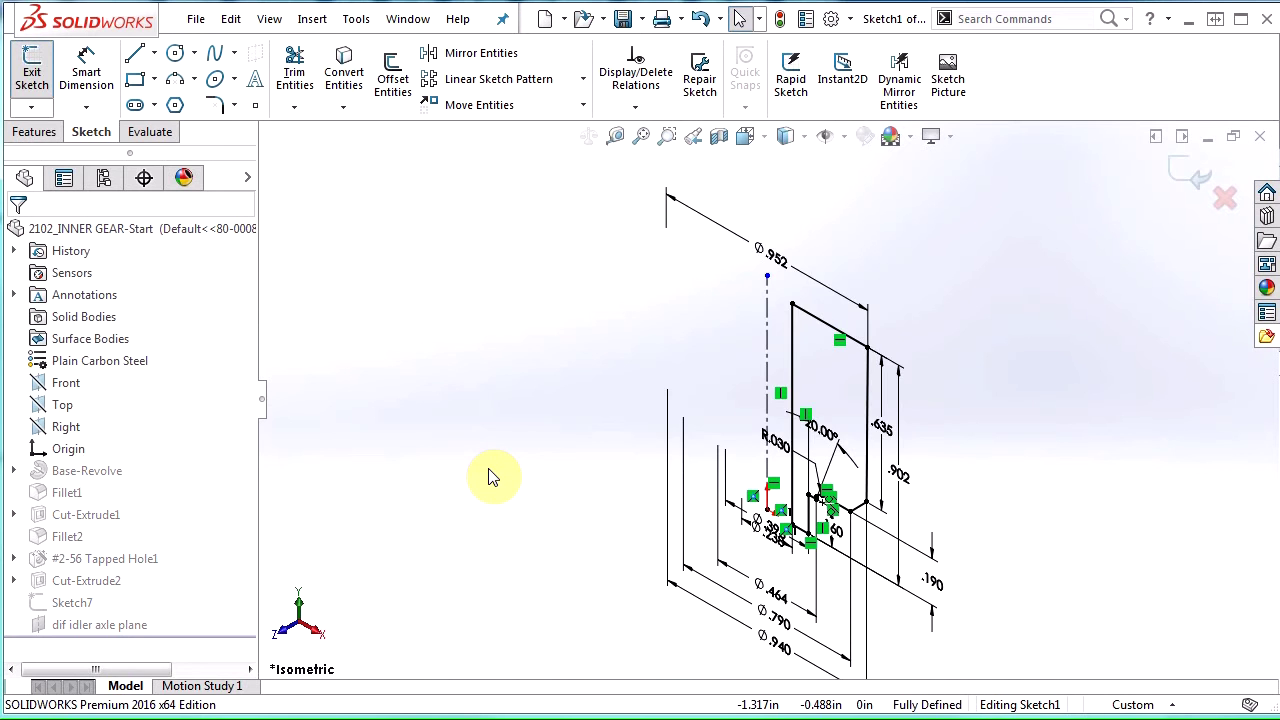
{"action": "key", "text": "ctrl+1"}
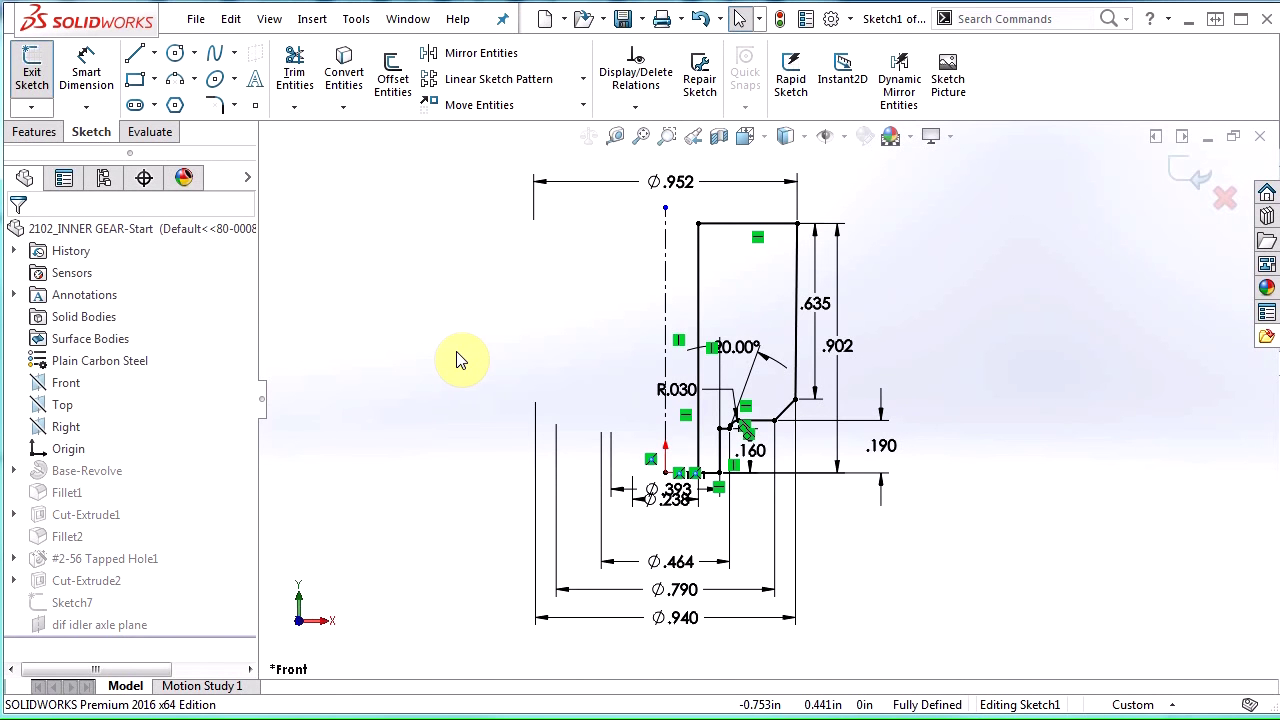
{"action": "right_click_drag", "start_coordinate": [454, 352], "coordinate": [474, 253]}
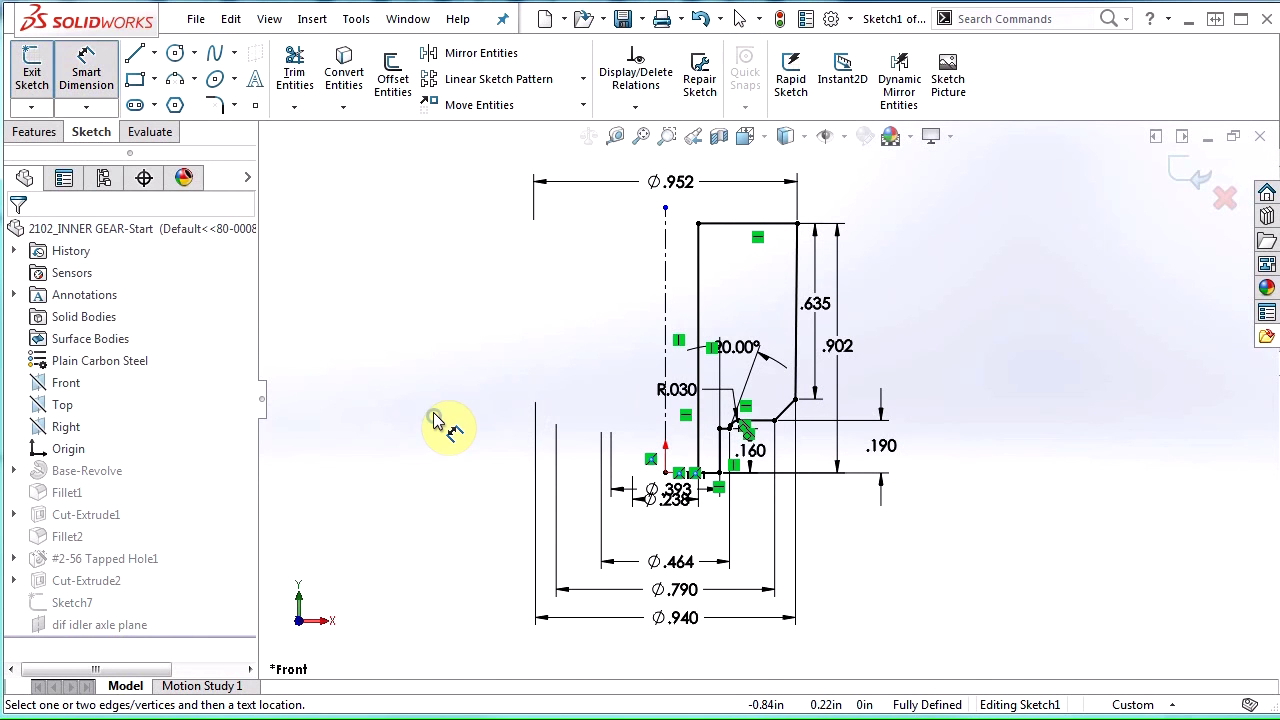
{"action": "right_click_drag", "start_coordinate": [436, 420], "coordinate": [452, 268]}
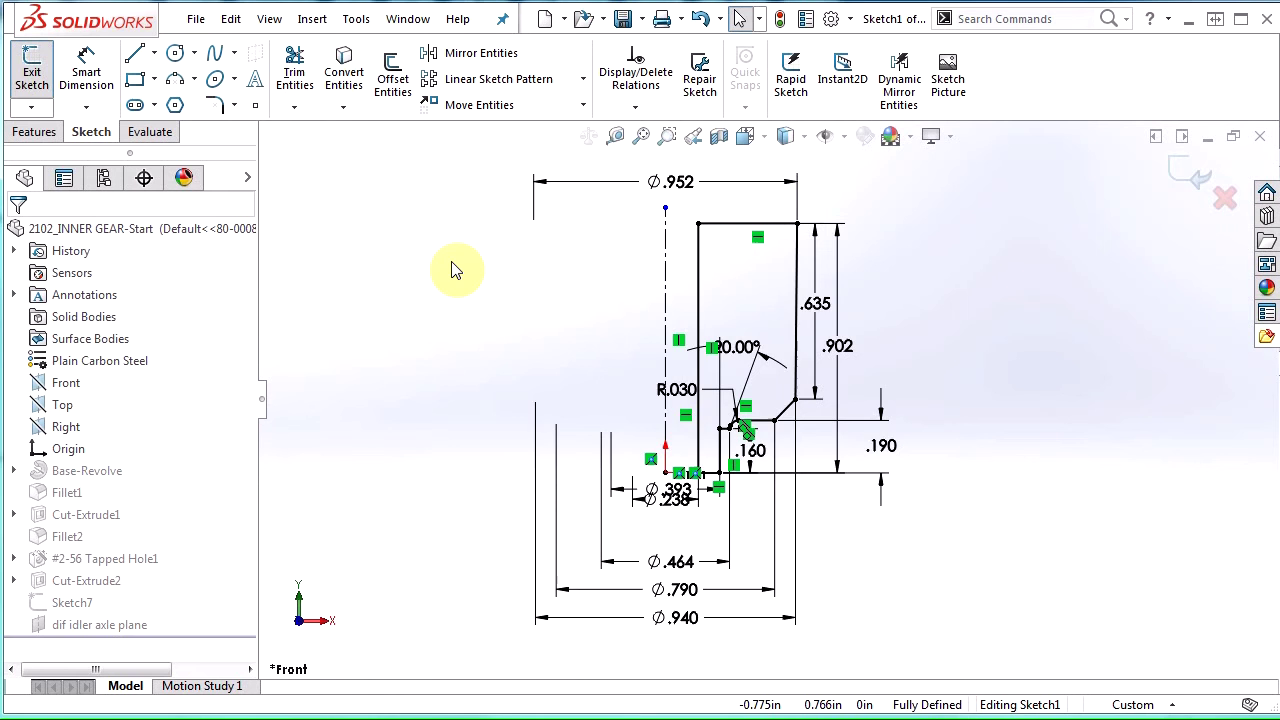
{"action": "key", "text": "ctrl+Tab"}
{"action": "key", "text": "ctrl+Tab"}
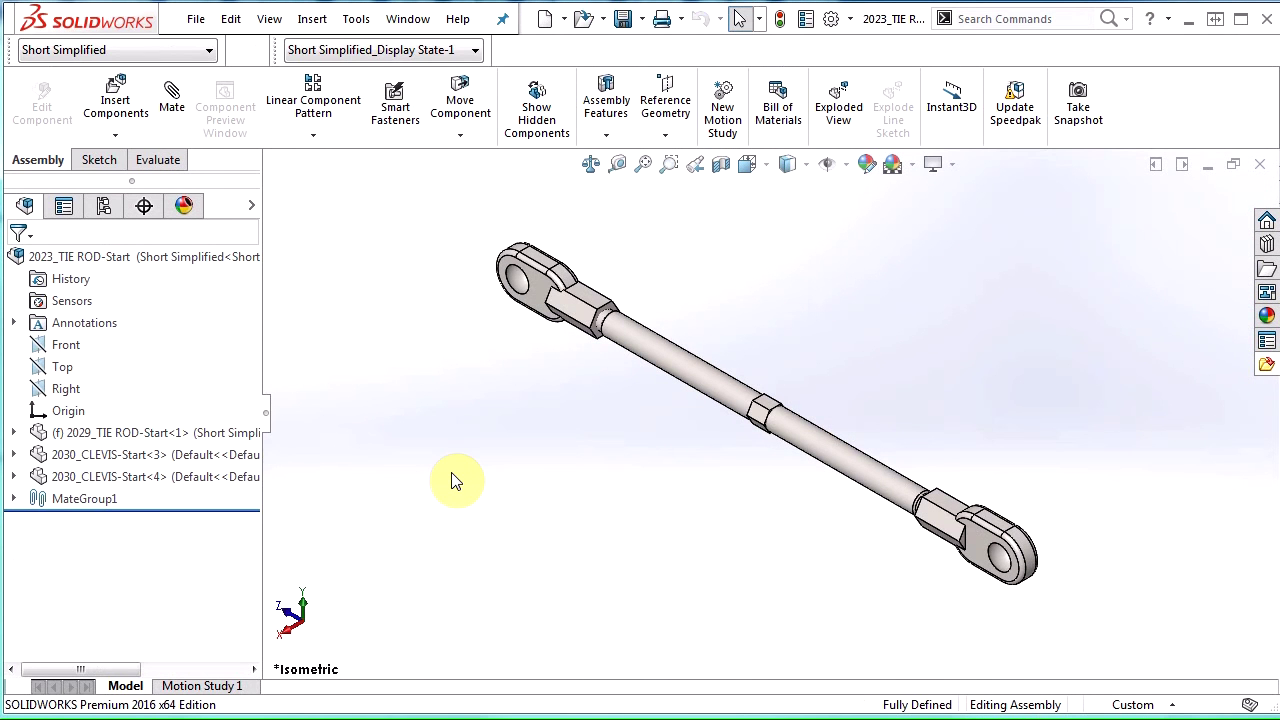
Show the assembly view gesture ring, then cancel it to keep the isometric view.
{"action": "right_click_drag", "start_coordinate": [451, 481], "coordinate": [463, 481]}
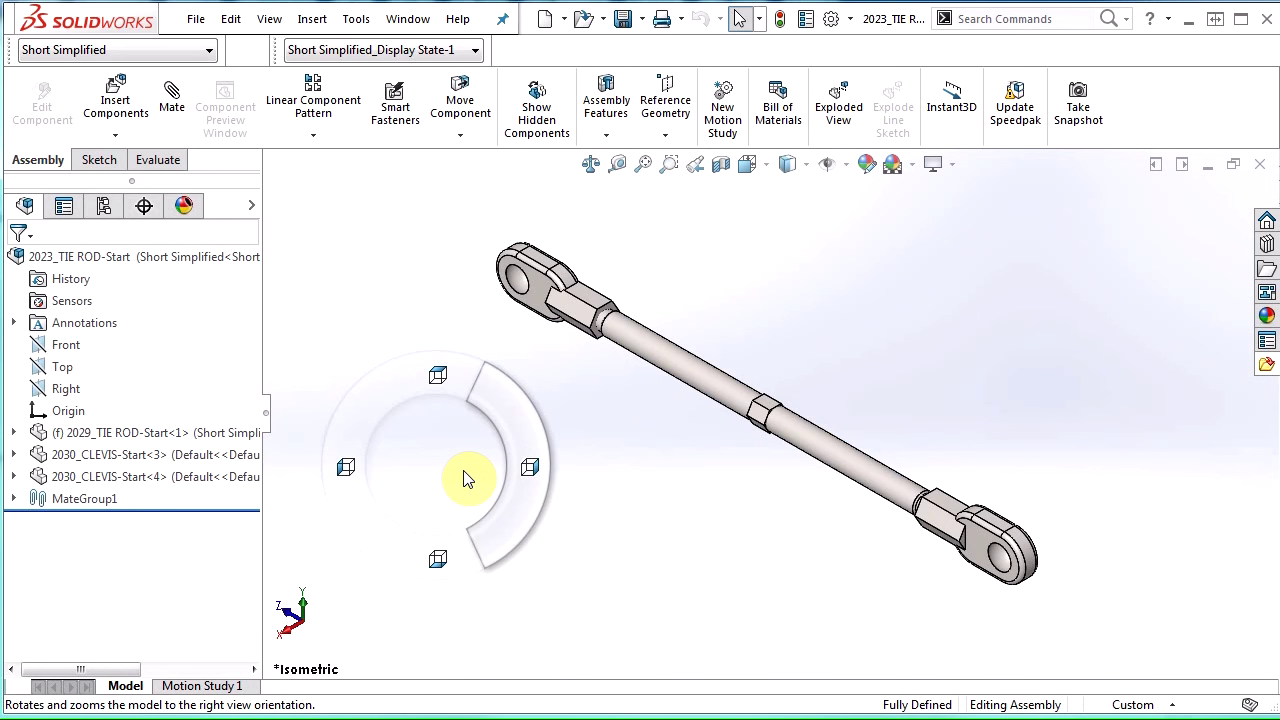
{"action": "mouse_move", "coordinate": [463, 472]}
{"action": "right_mouse_down"}
{"action": "mouse_move", "coordinate": [442, 423]}
{"action": "mouse_move", "coordinate": [394, 463]}
{"action": "mouse_move", "coordinate": [443, 503]}
{"action": "mouse_move", "coordinate": [471, 480]}
{"action": "right_mouse_up"}
{"action": "right_click_drag", "start_coordinate": [471, 478], "coordinate": [458, 468]}
Switch to the TIE ROD drawing, show its gesture ring on Drawing View1, then deselect the view.
{"action": "key", "text": "ctrl+Tab"}
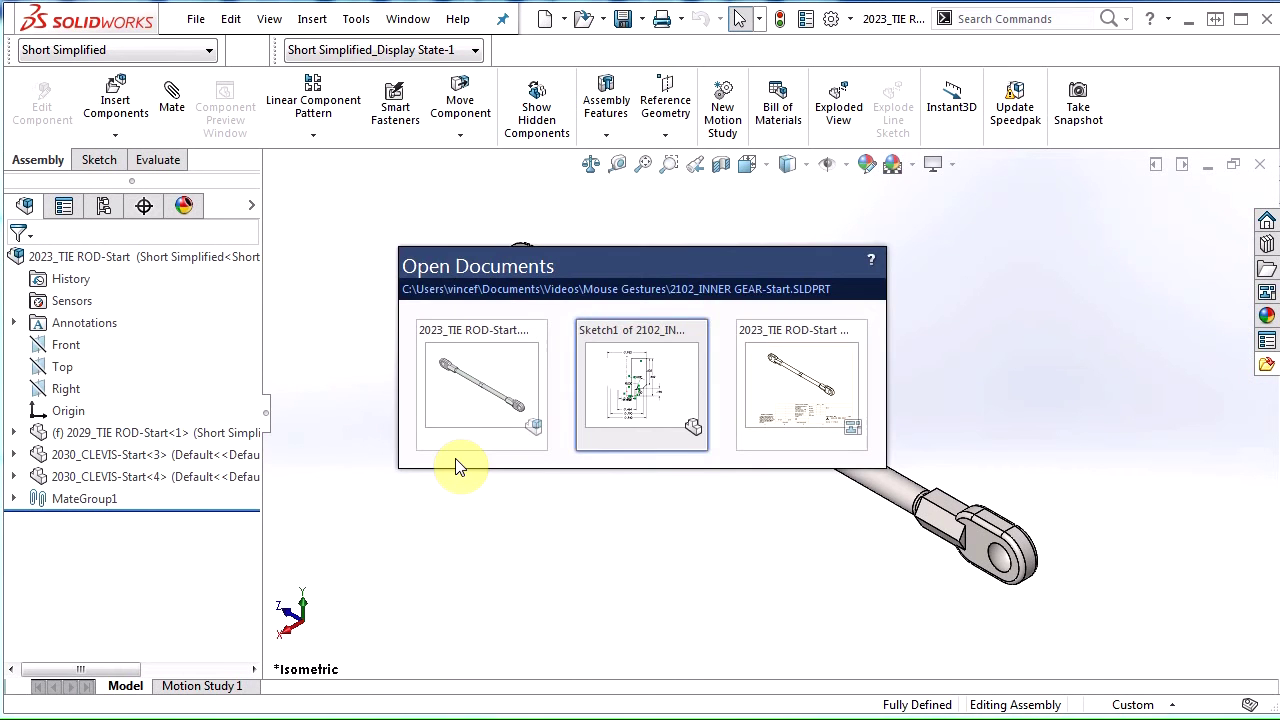
{"action": "key", "text": "ctrl+Tab"}
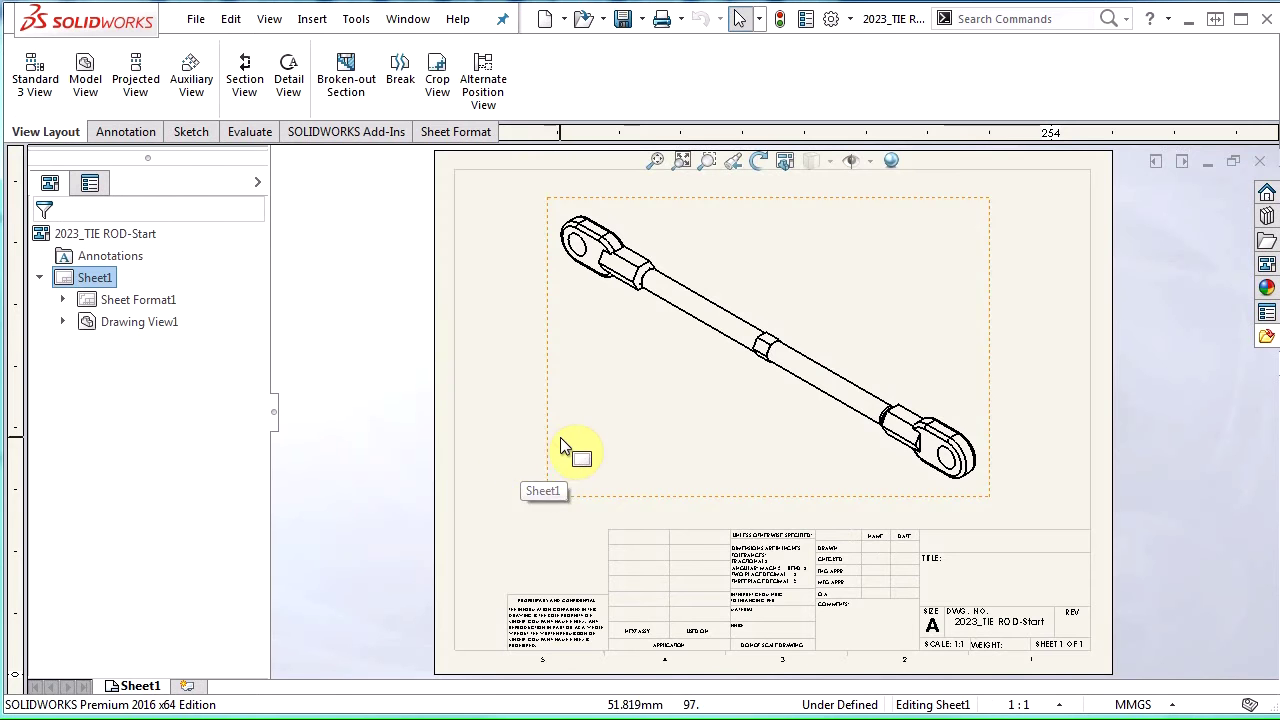
{"action": "mouse_move", "coordinate": [536, 432]}
{"action": "right_mouse_down"}
{"action": "mouse_move", "coordinate": [583, 443]}
{"action": "mouse_move", "coordinate": [558, 385]}
{"action": "mouse_move", "coordinate": [500, 404]}
{"action": "mouse_move", "coordinate": [524, 482]}
{"action": "right_mouse_up"}
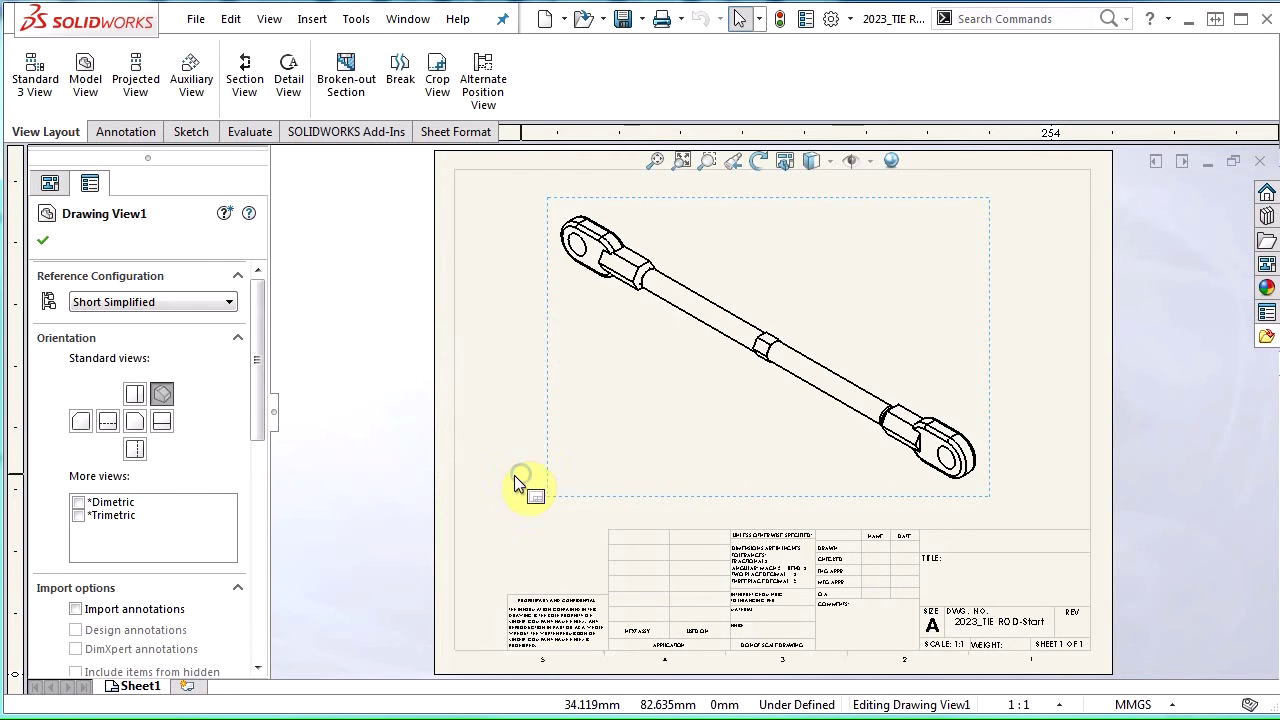
{"action": "left_click", "coordinate": [510, 394]}
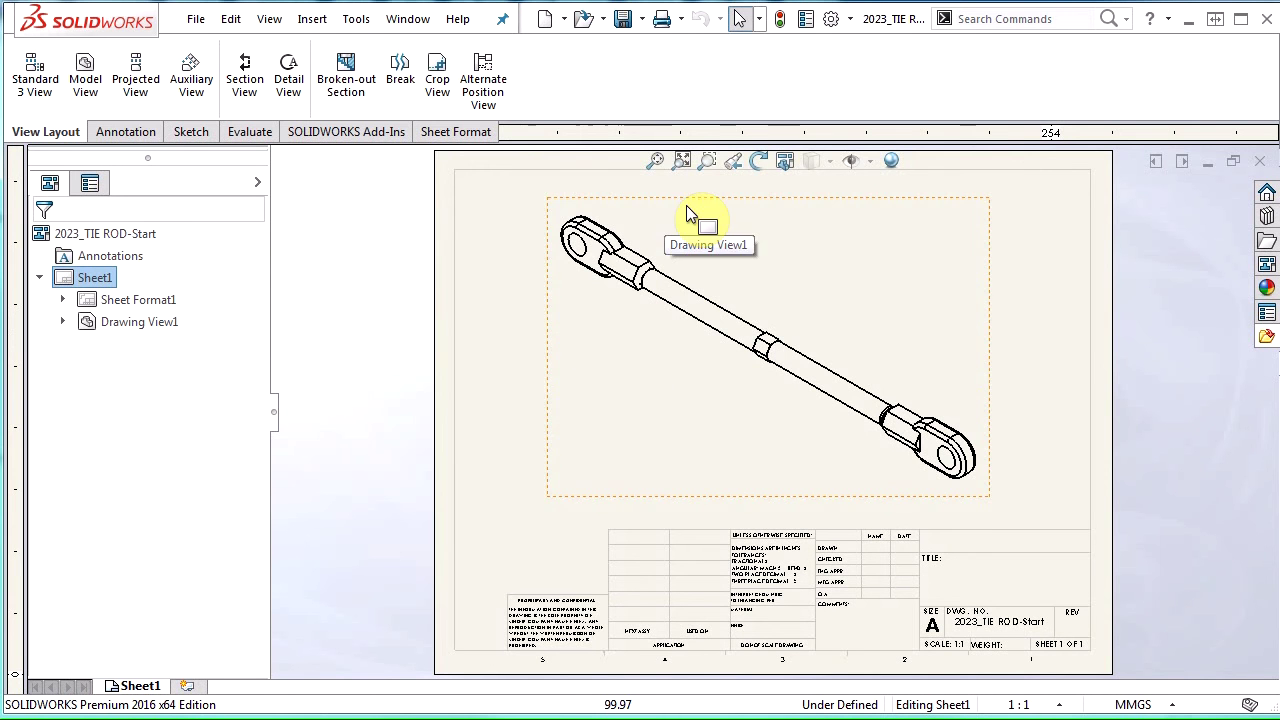
Open Customize and browse past the Shortcut Bars, Menus and Keyboard pages to Mouse Gestures.
{"action": "left_click", "coordinate": [851, 20]}
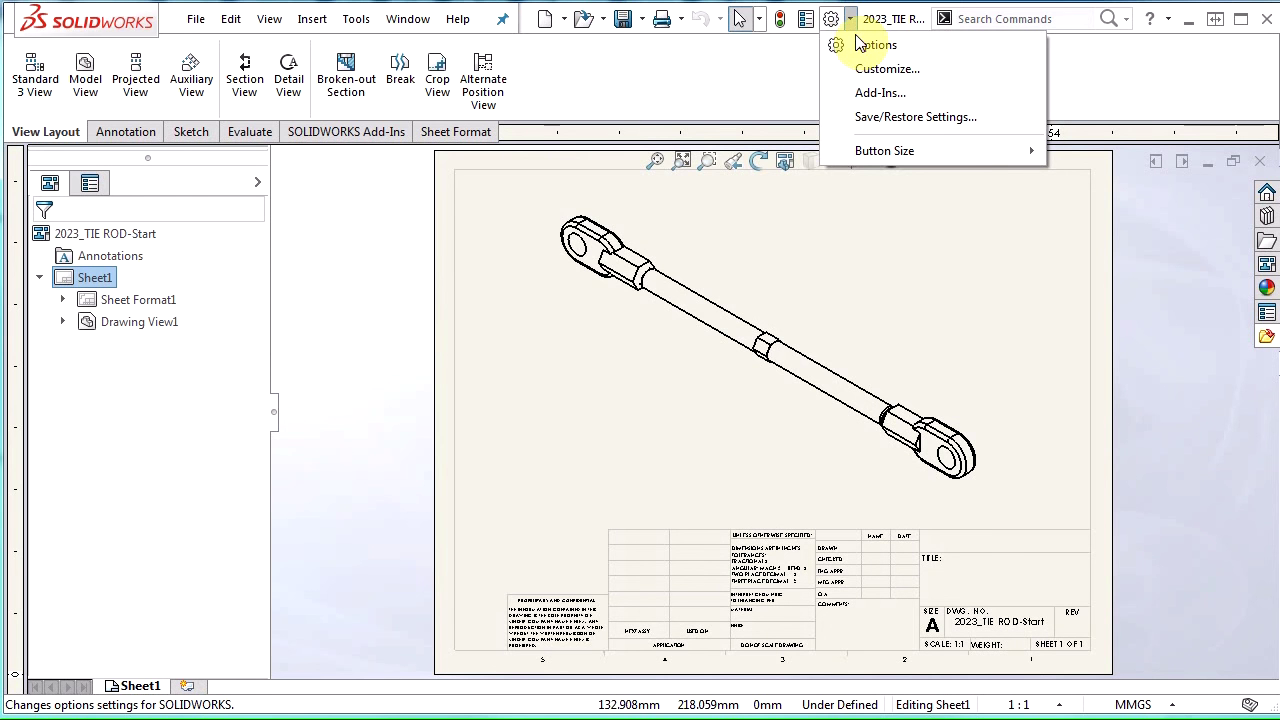
{"action": "left_click", "coordinate": [880, 70]}
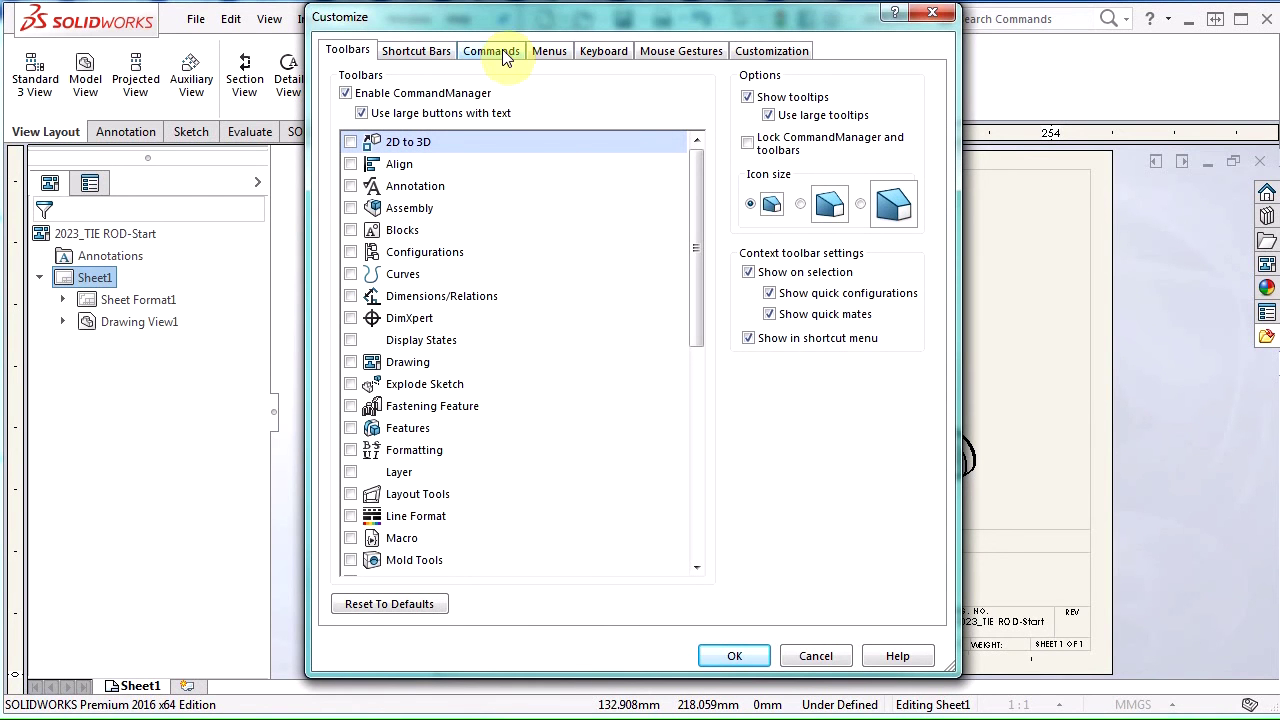
{"action": "left_click", "coordinate": [432, 50]}
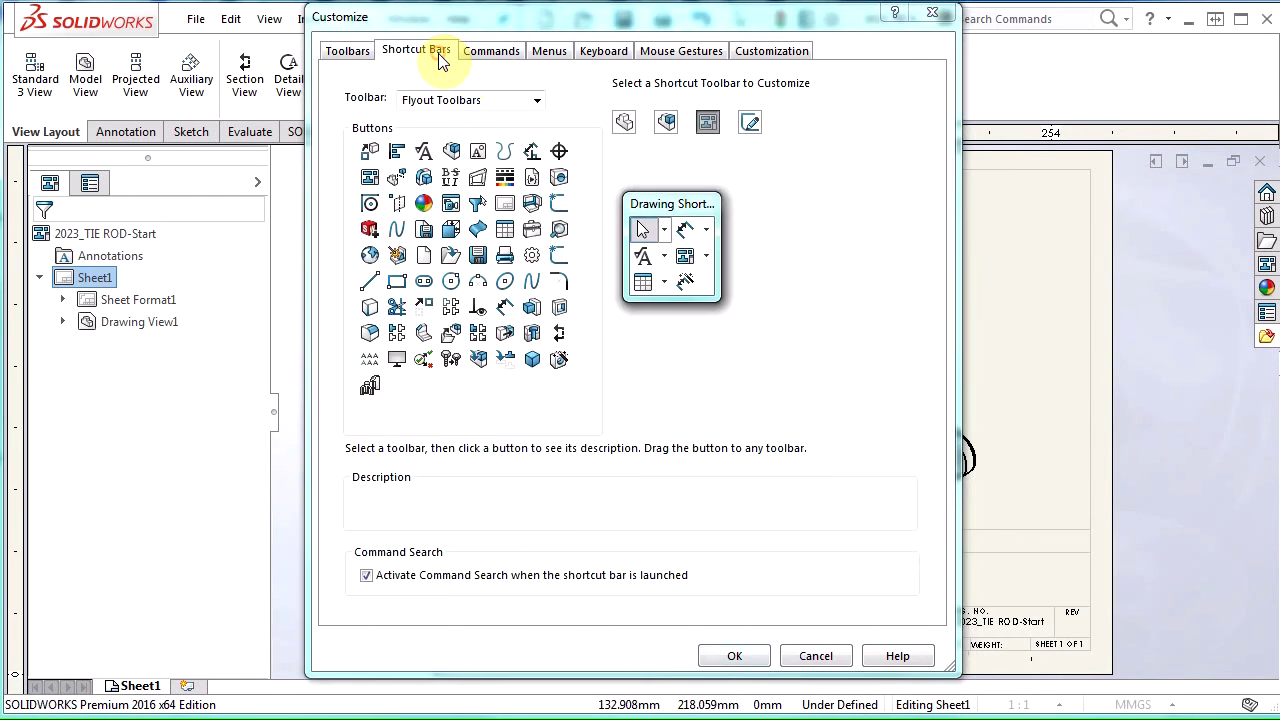
{"action": "left_click", "coordinate": [558, 50]}
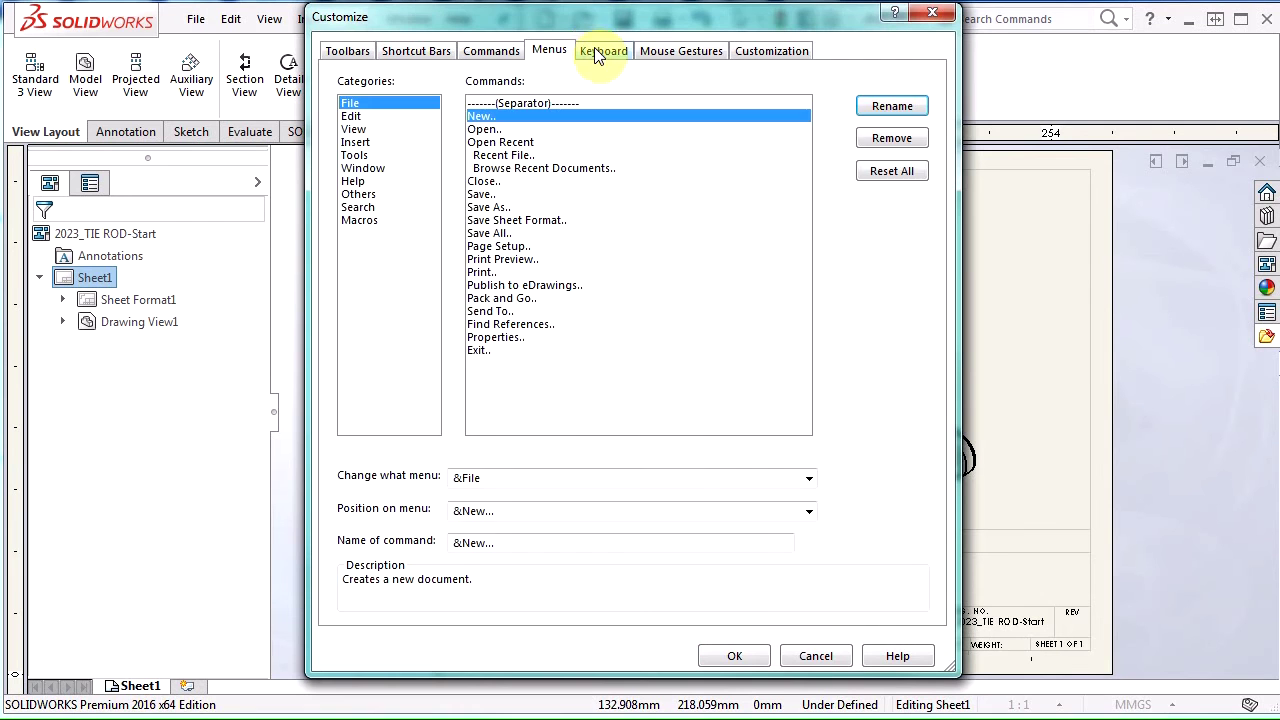
{"action": "left_click", "coordinate": [604, 51]}
{"action": "left_click", "coordinate": [681, 55]}
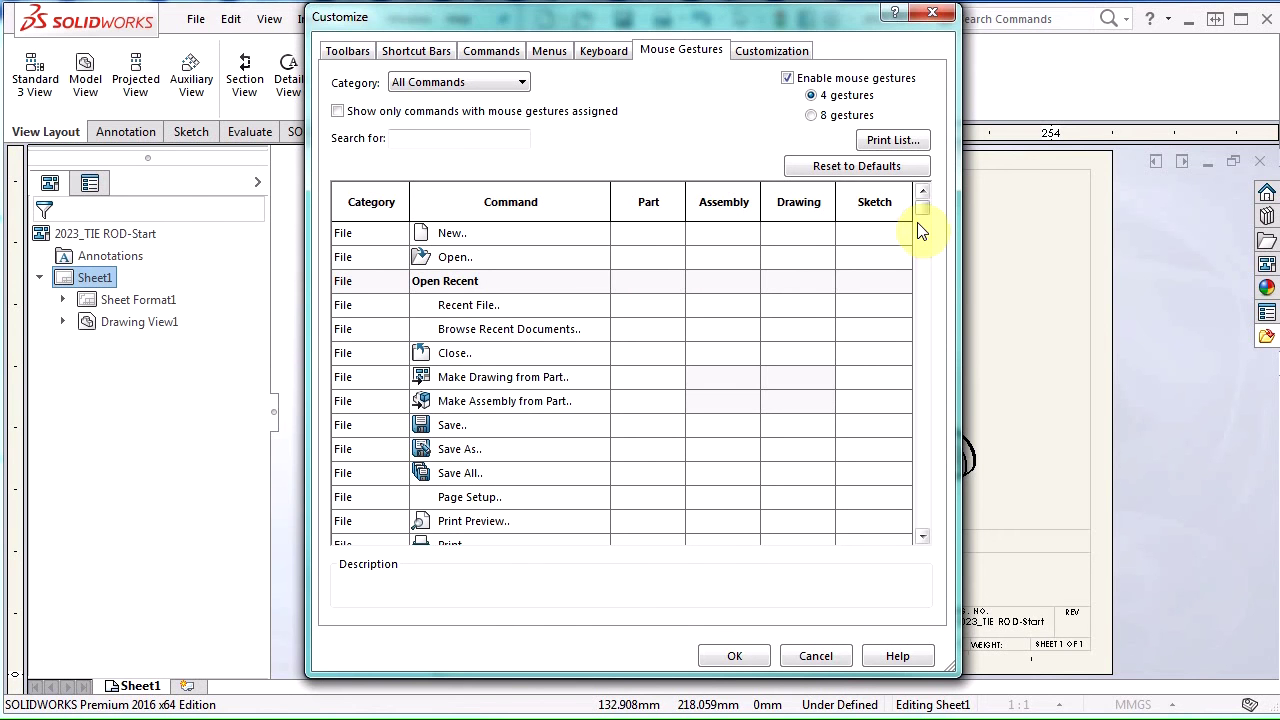
{"action": "mouse_move", "coordinate": [922, 216]}
{"action": "left_mouse_down"}
{"action": "mouse_move", "coordinate": [923, 260]}
{"action": "mouse_move", "coordinate": [926, 205]}
{"action": "left_mouse_up"}
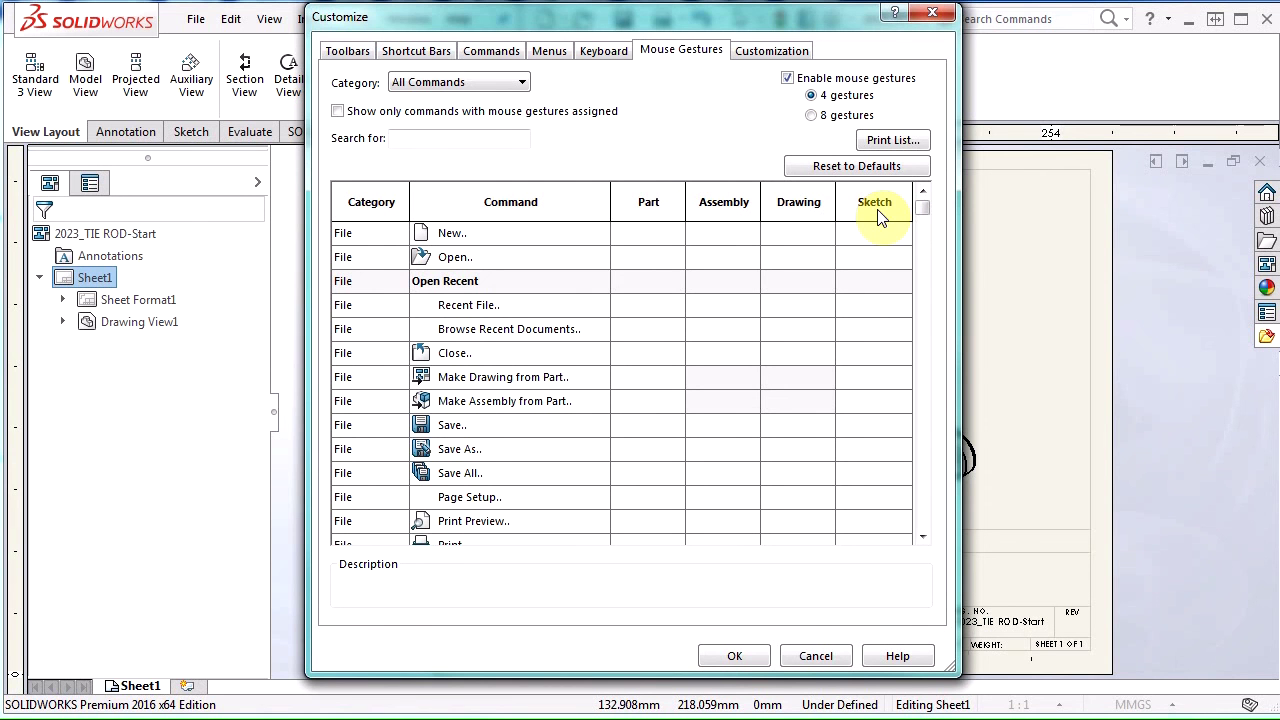
{"action": "left_click", "coordinate": [434, 84]}
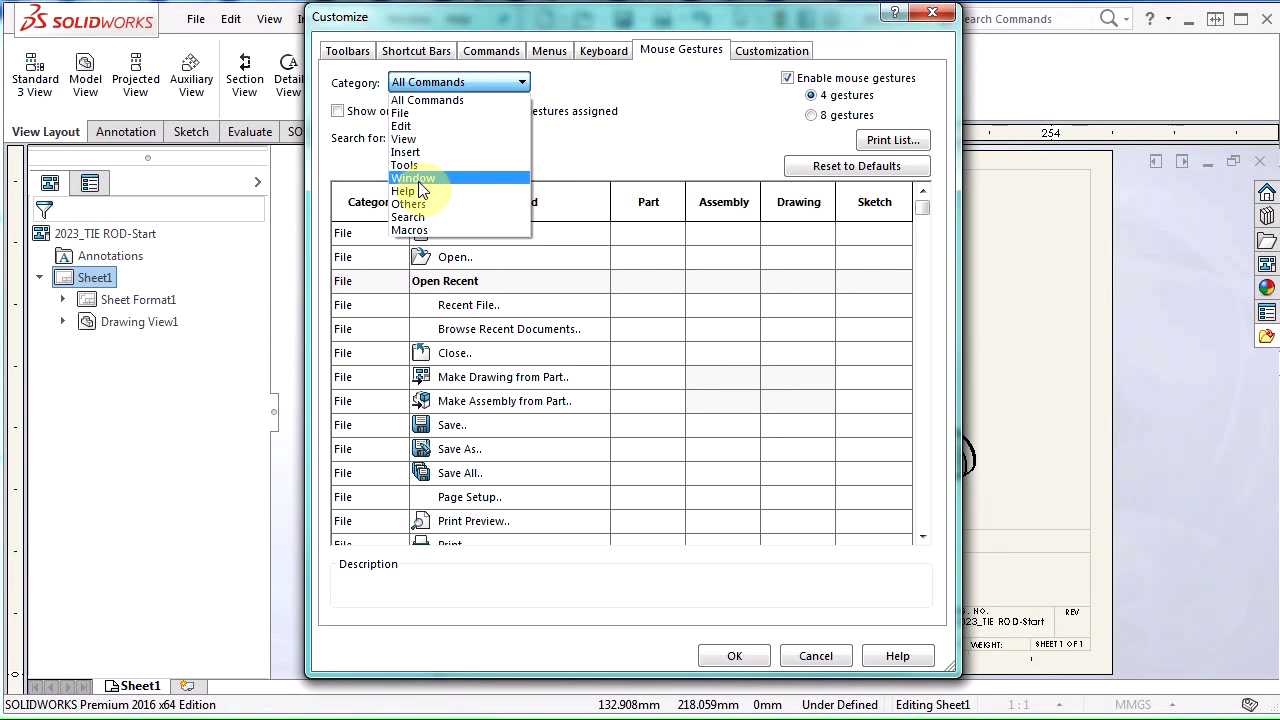
{"action": "left_click", "coordinate": [567, 167]}
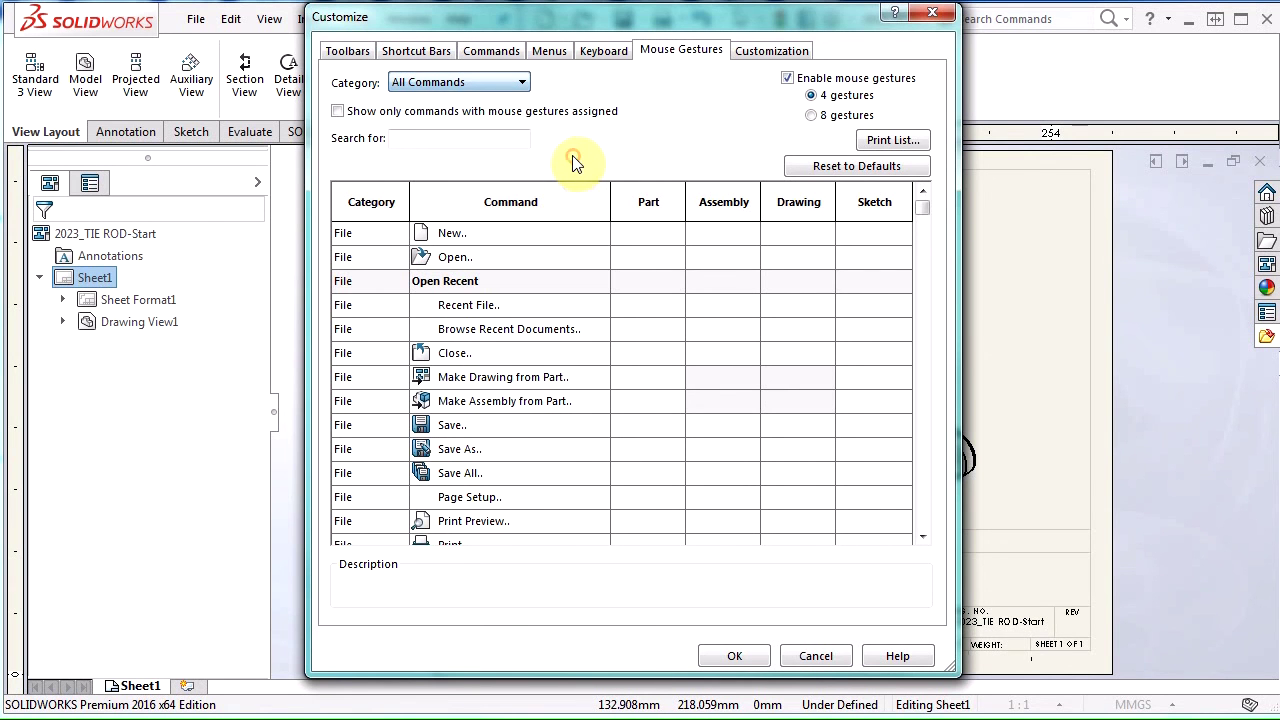
{"action": "left_click", "coordinate": [338, 112]}
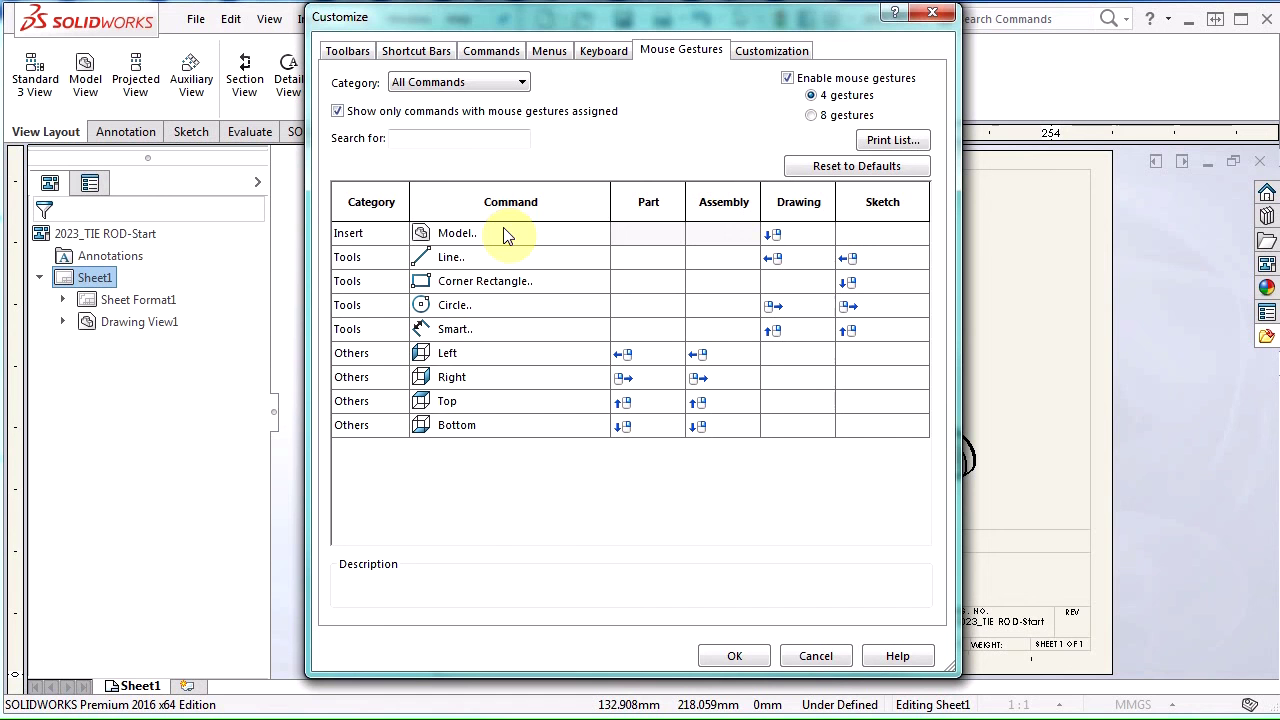
{"action": "left_click", "coordinate": [338, 111]}
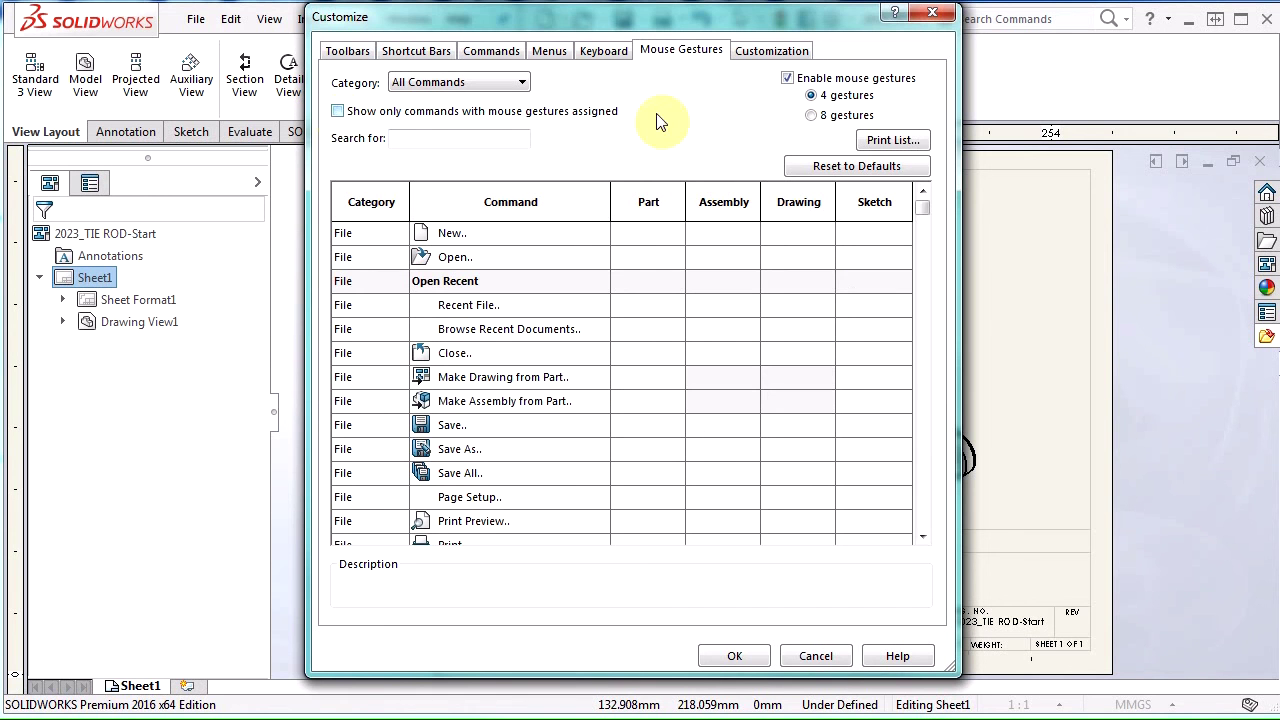
Keep mouse gestures enabled, choose 8 gestures, and reset gesture assignments to defaults.
{"action": "left_click", "coordinate": [788, 80]}
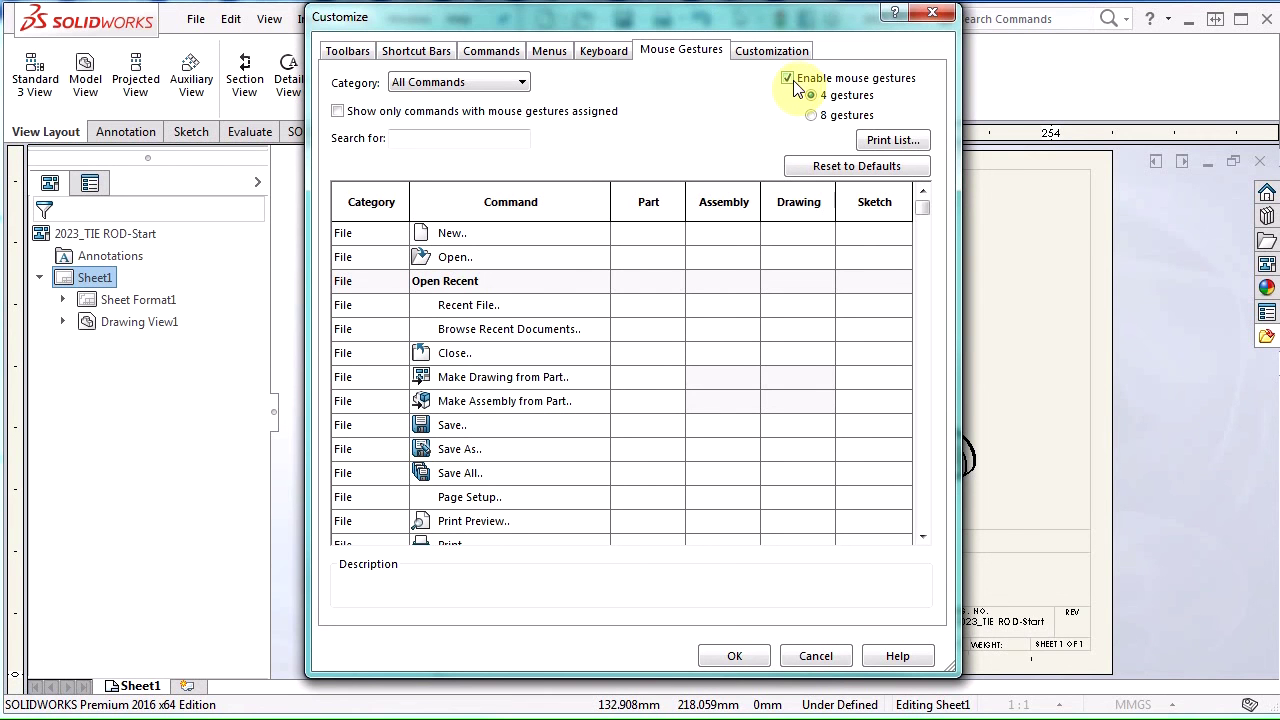
{"action": "left_click", "coordinate": [836, 115]}
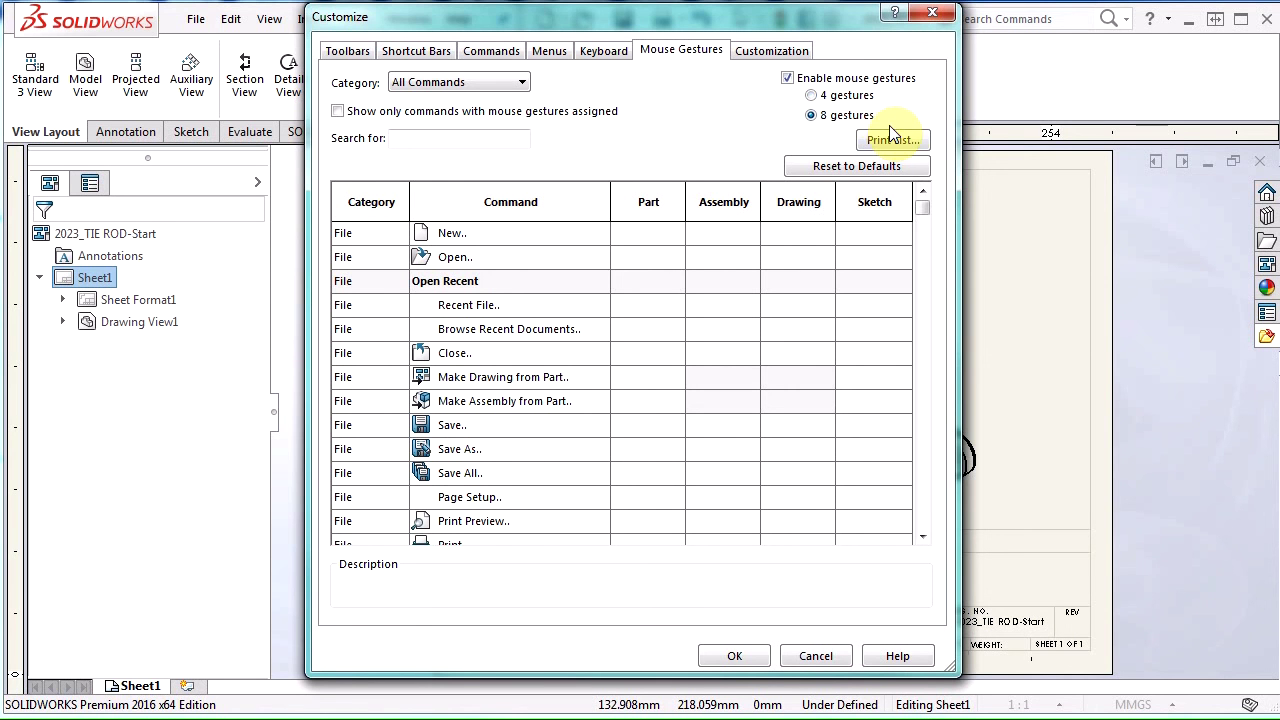
{"action": "left_click", "coordinate": [832, 170]}
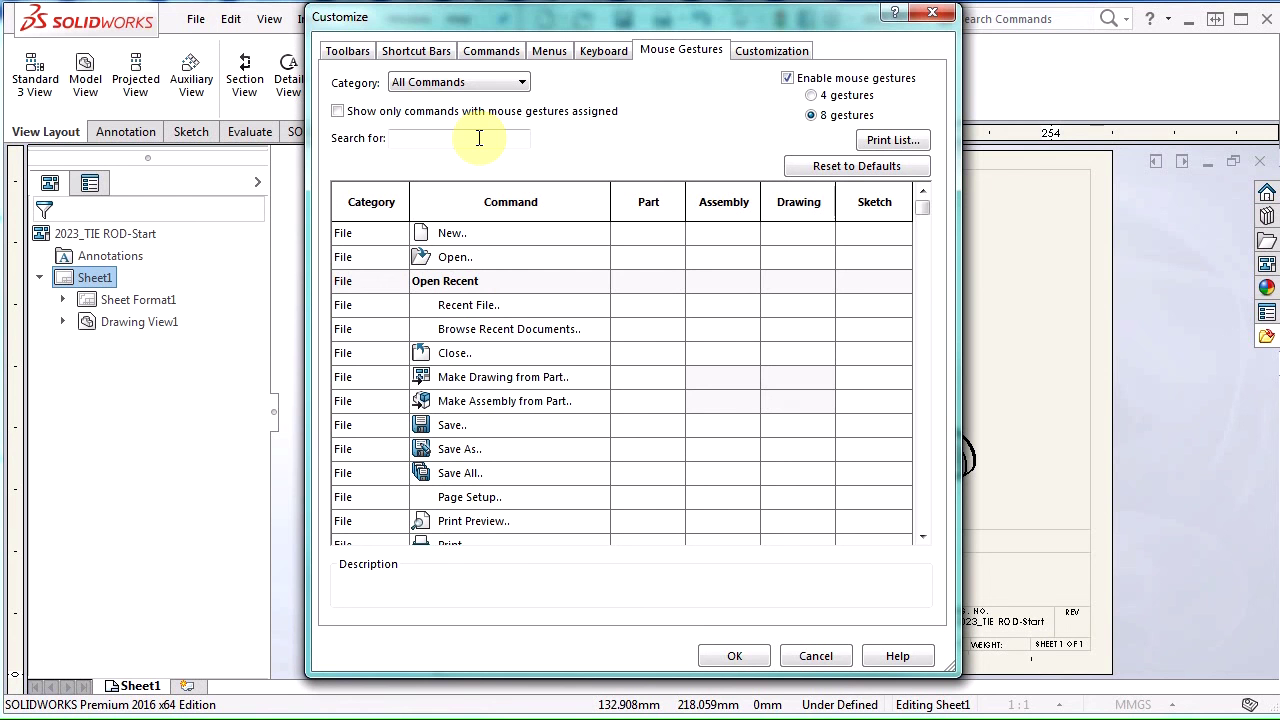
Search 'pict', give Sketch Picture the right gesture for drawings, and confirm with OK.
{"action": "type", "text": "pic"}
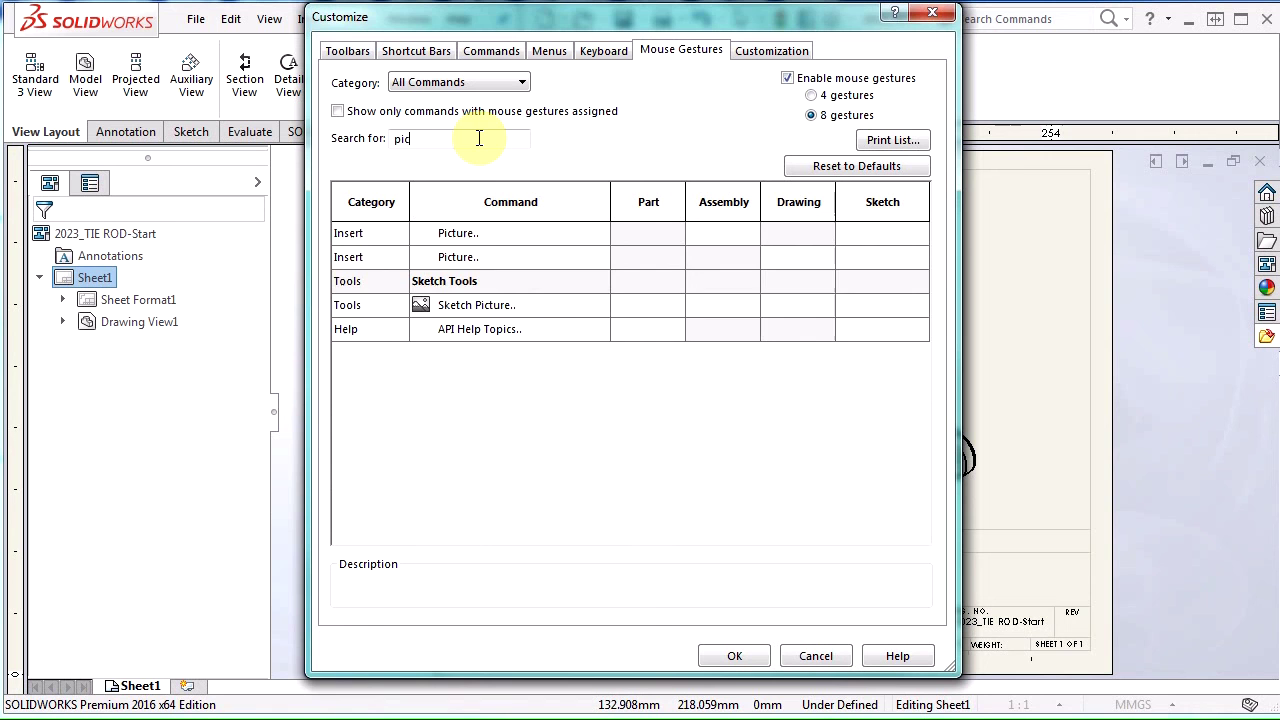
{"action": "type", "text": "r"}
{"action": "key", "text": "BackSpace"}
{"action": "type", "text": "tur"}
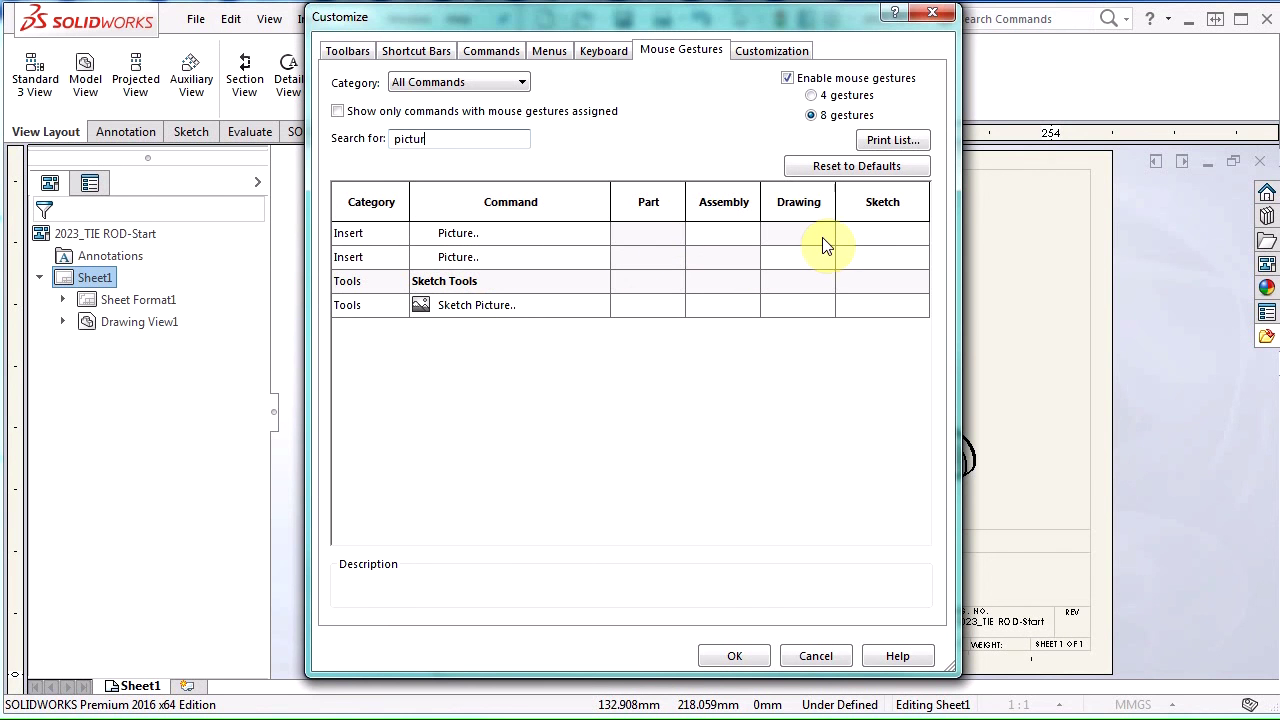
{"action": "left_click", "coordinate": [665, 241]}
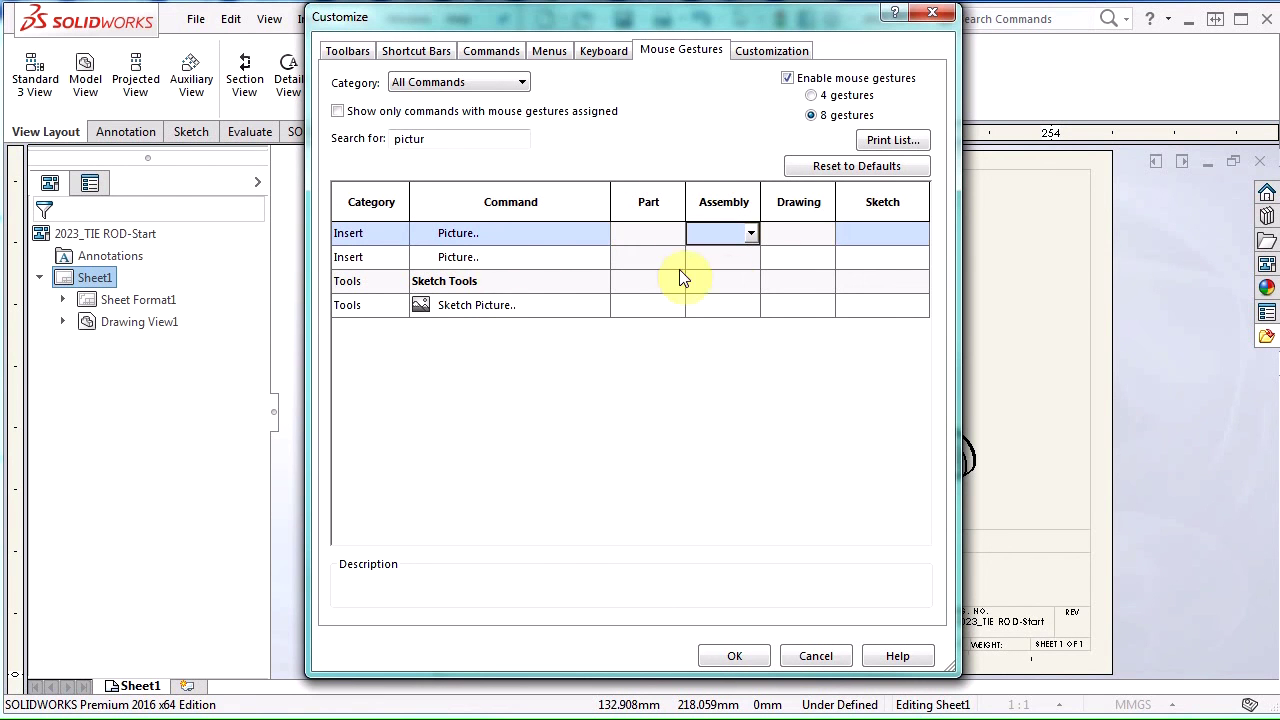
{"action": "left_click", "coordinate": [799, 308]}
{"action": "left_click", "coordinate": [825, 305]}
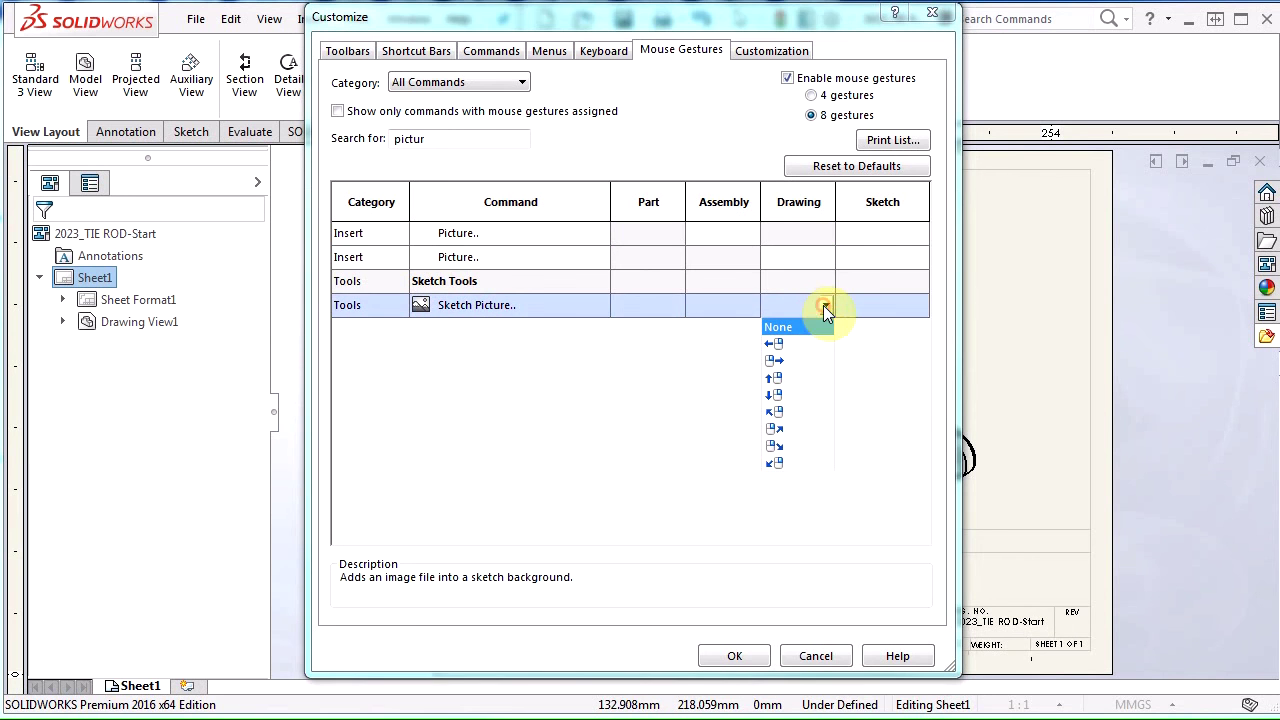
{"action": "left_click", "coordinate": [802, 362]}
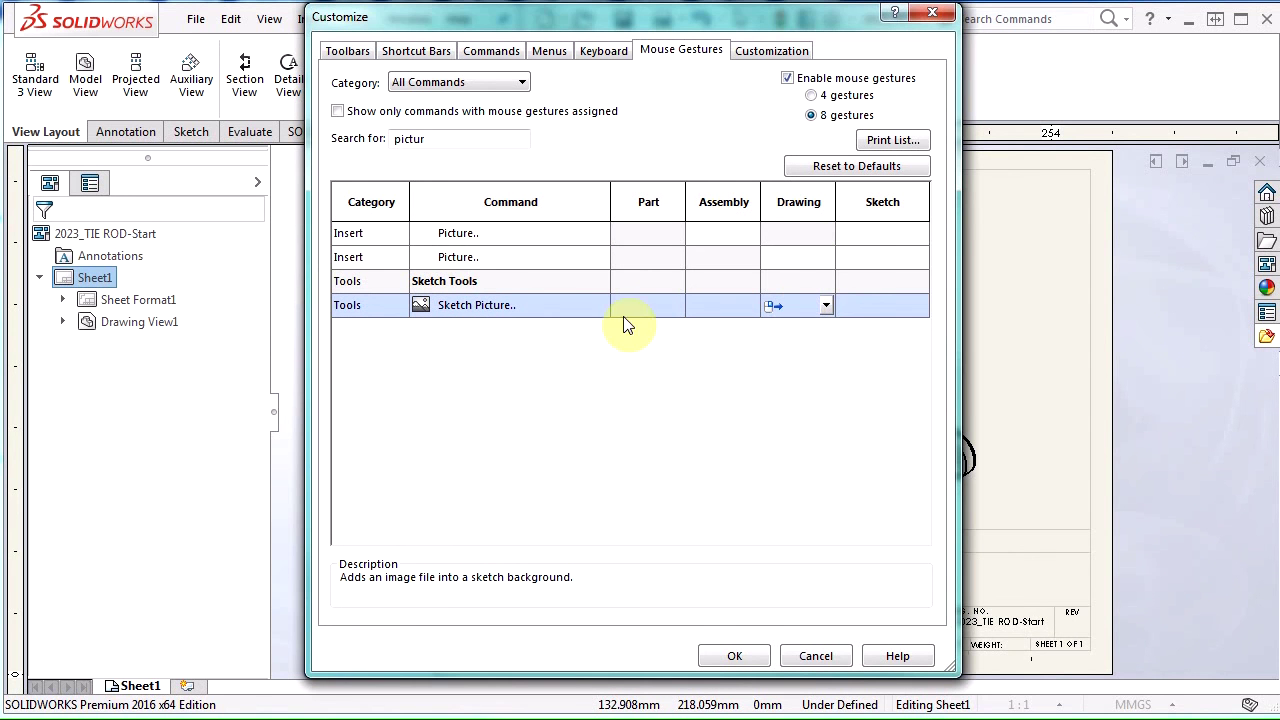
{"action": "left_click", "coordinate": [735, 658]}
{"action": "left_click", "coordinate": [608, 517]}
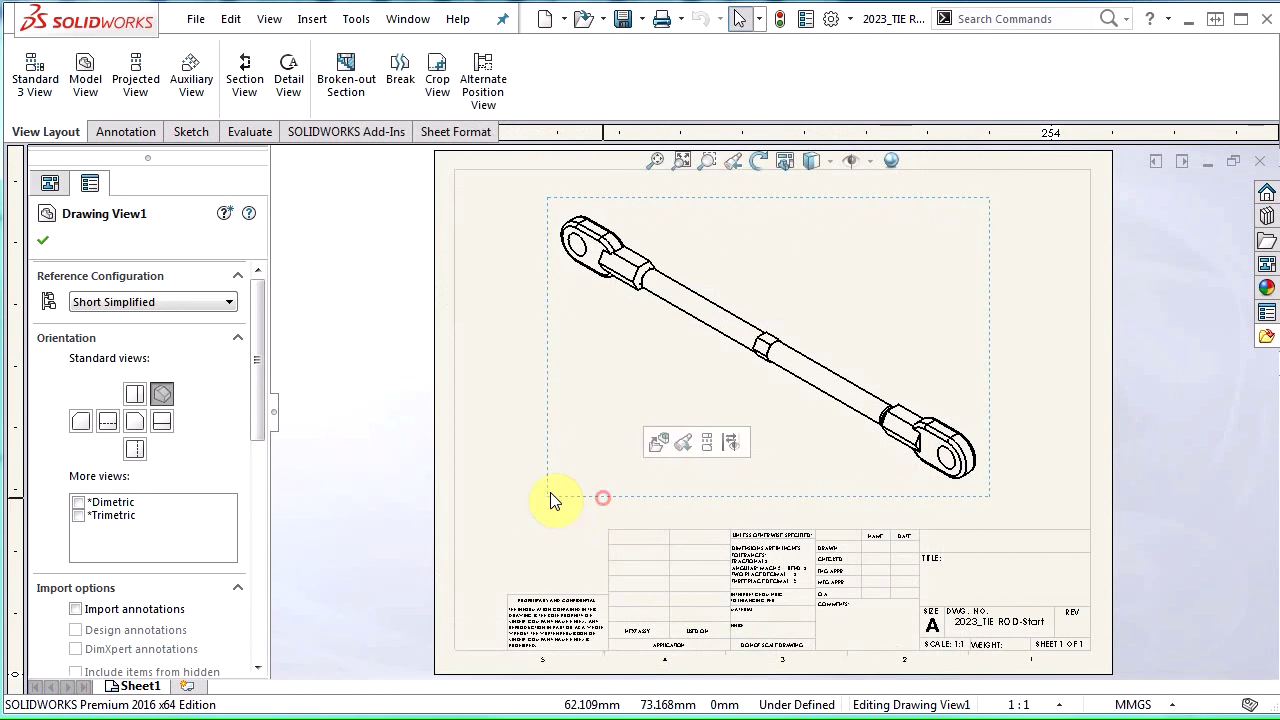
{"action": "left_click", "coordinate": [480, 437]}
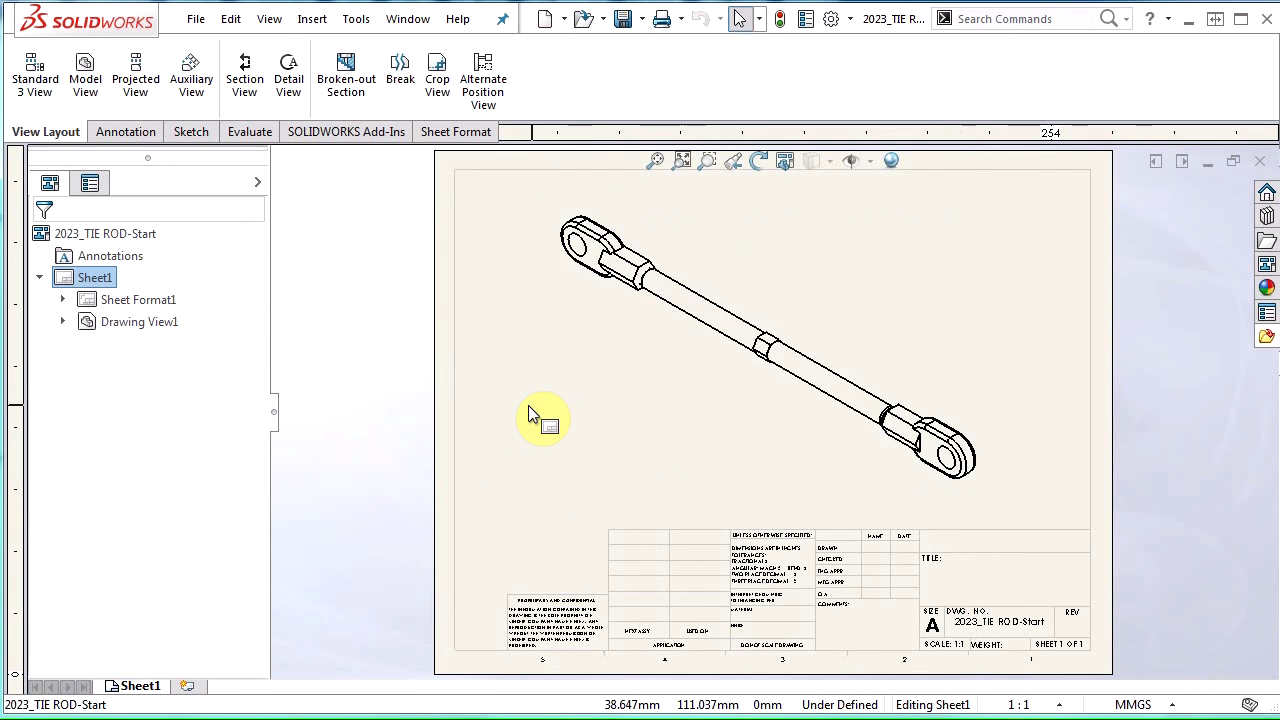
{"action": "mouse_move", "coordinate": [530, 407]}
{"action": "right_mouse_down"}
{"action": "mouse_move", "coordinate": [547, 408]}
{"action": "mouse_move", "coordinate": [537, 380]}
{"action": "mouse_move", "coordinate": [475, 357]}
{"action": "mouse_move", "coordinate": [620, 409]}
{"action": "right_mouse_up"}
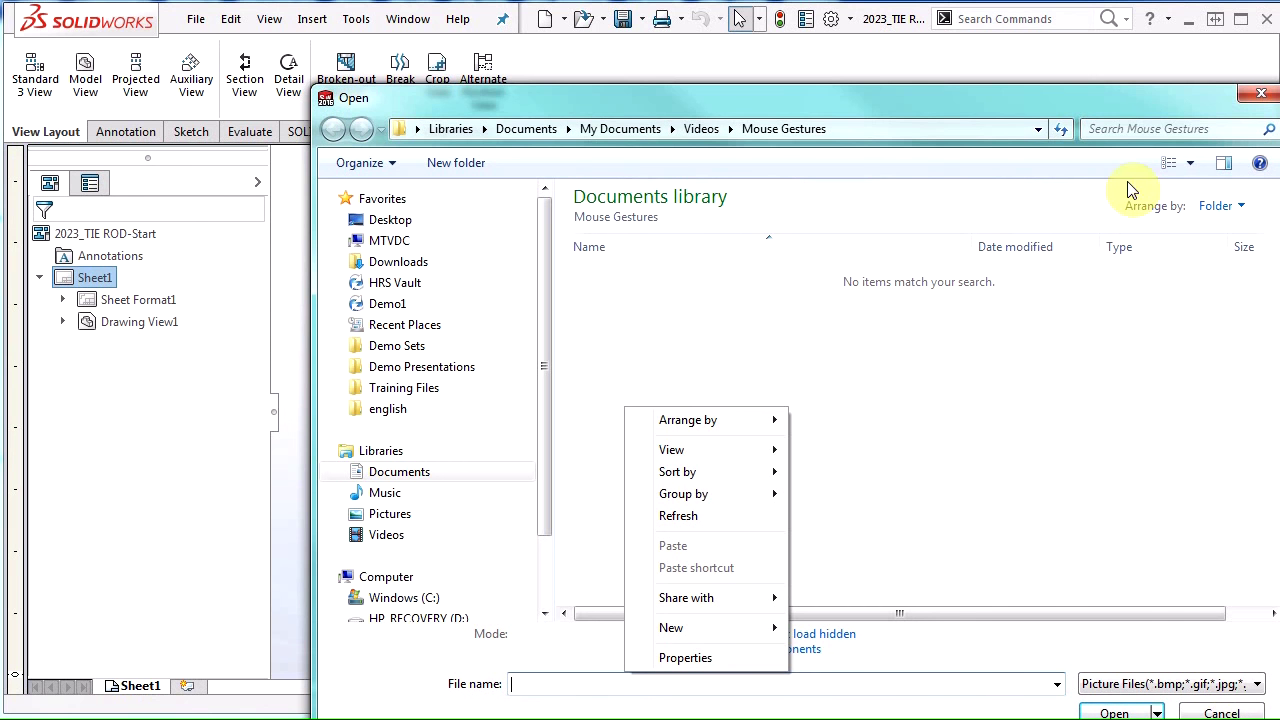
{"action": "left_click", "coordinate": [1222, 712]}
{"action": "left_click", "coordinate": [1222, 712]}
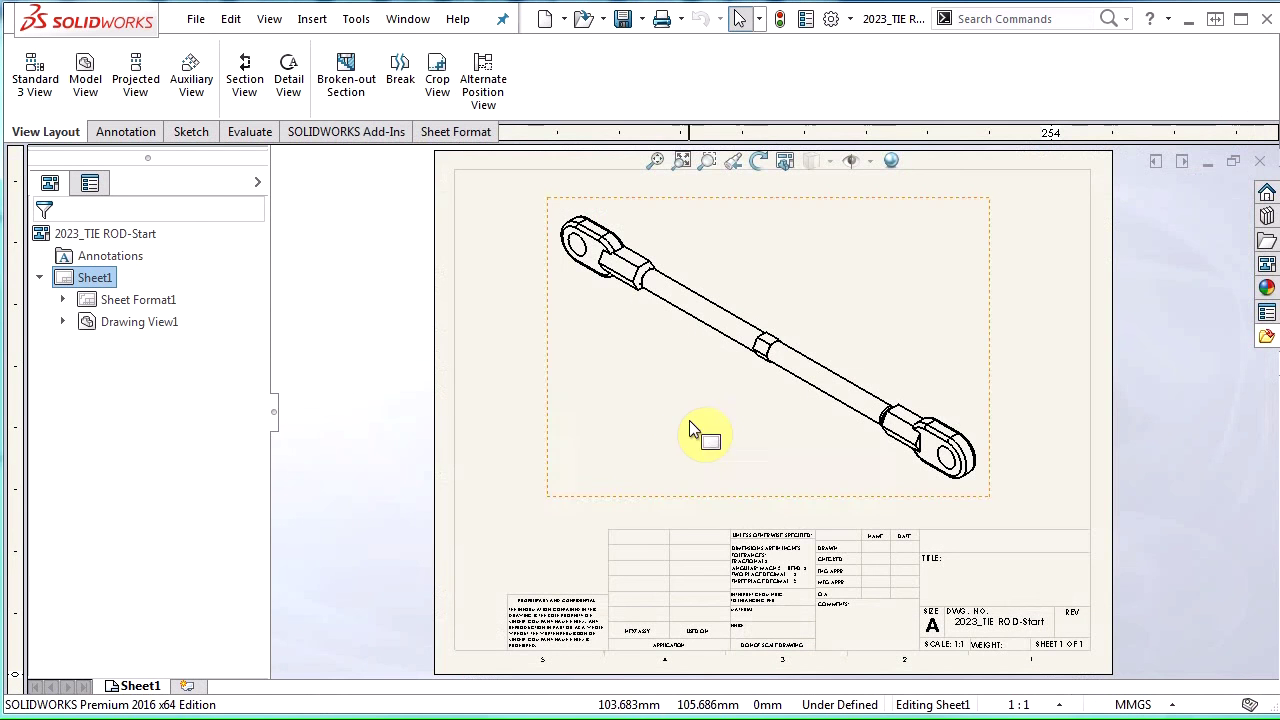